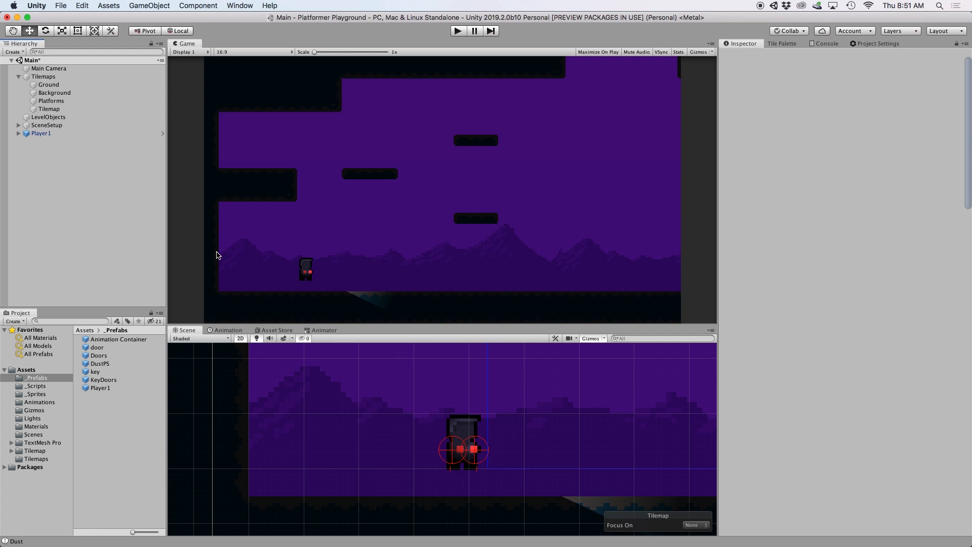
# - Create a Particle System under Player1 and rename it DustPS
pyautogui.rightClick(38, 134)
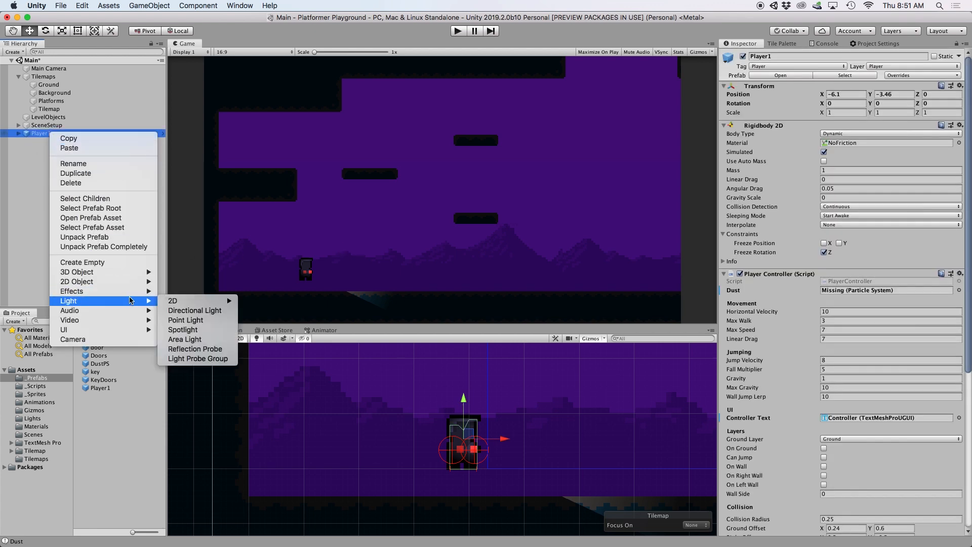
pyautogui.moveTo(137, 296)
pyautogui.click(194, 292)
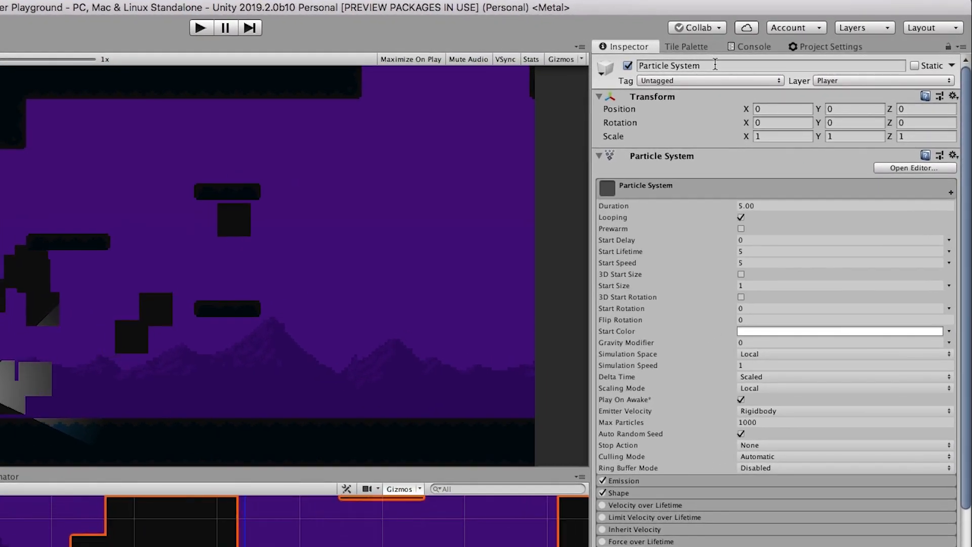
pyautogui.moveTo(794, 58); pyautogui.dragTo(702, 57)
pyautogui.write('DustPS')
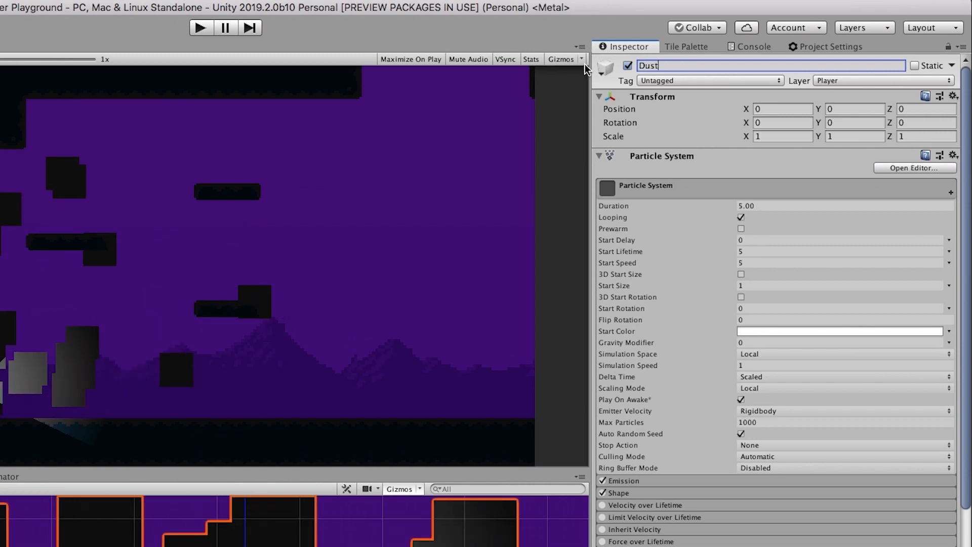
pyautogui.press('Return')
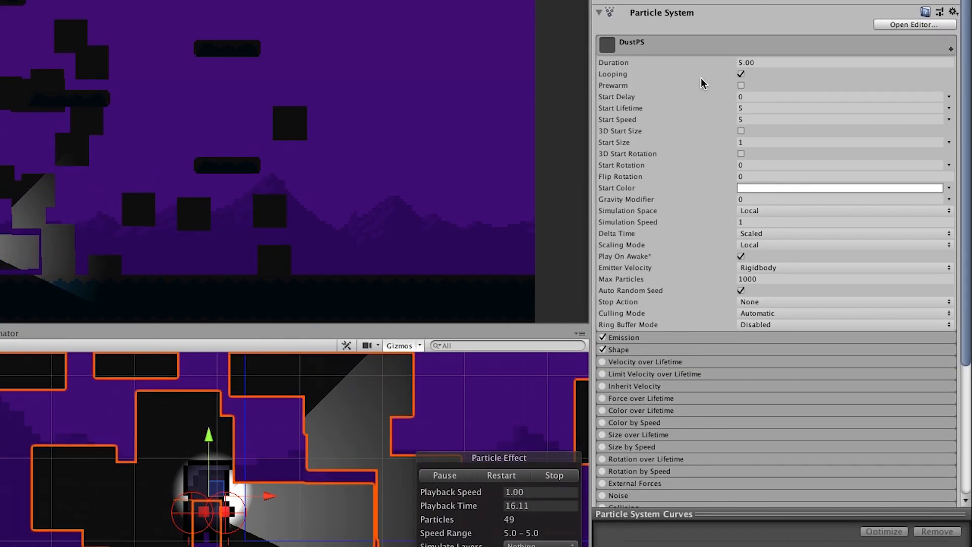
# - Expand the Renderer module and bring up the particle material picker
pyautogui.scroll(-5, 705, 80)
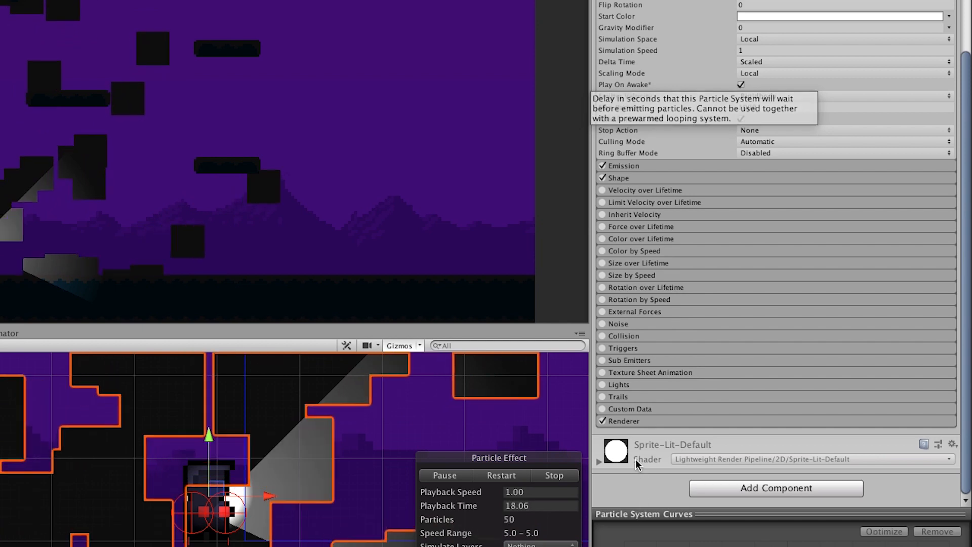
pyautogui.click(628, 424)
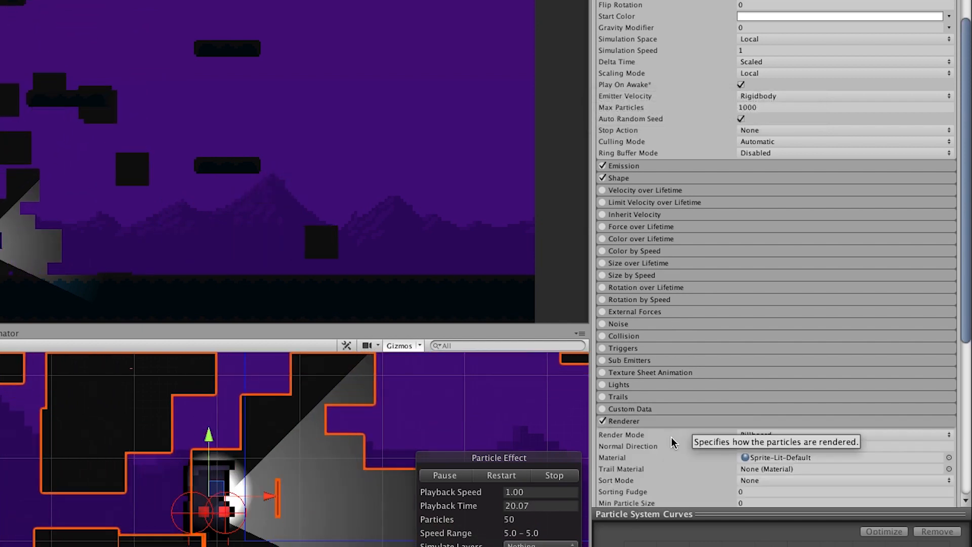
pyautogui.scroll(-5, 681, 439)
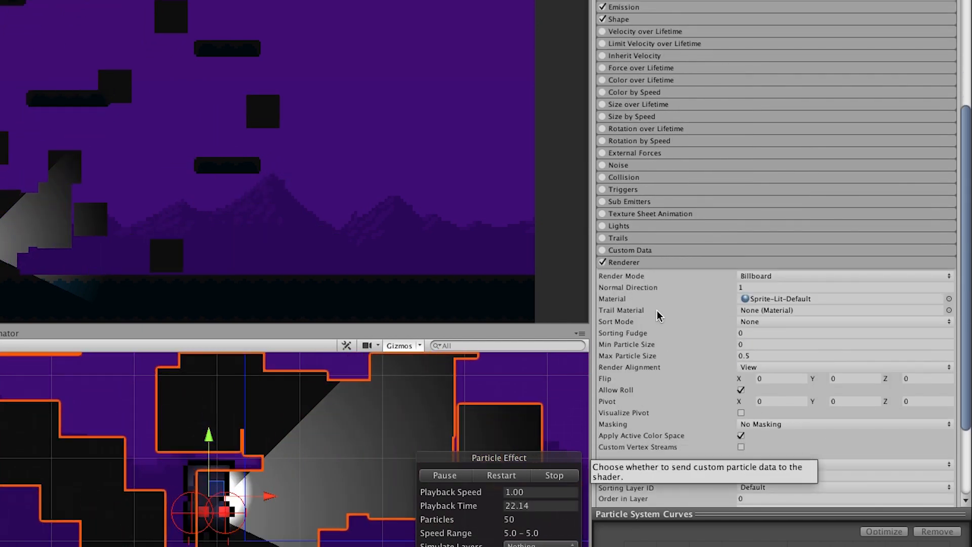
pyautogui.click(949, 299)
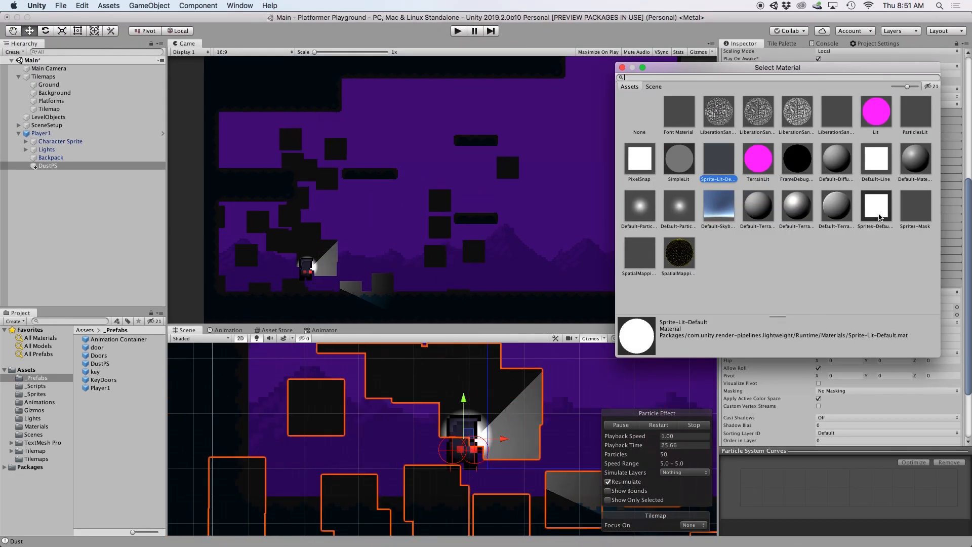
# - Use the Sprites-Default material, the Player sorting layer and Order in Layer -5
pyautogui.click(879, 217)
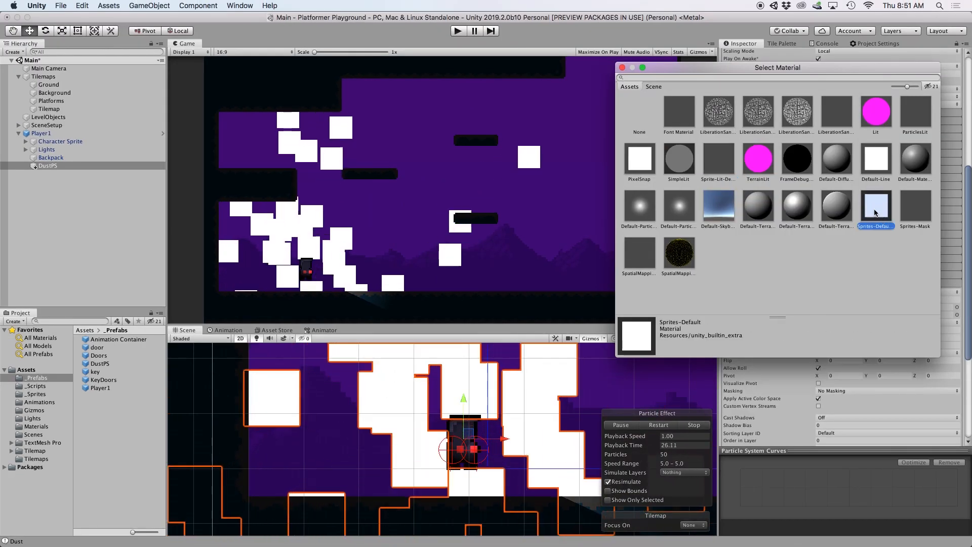
pyautogui.click(626, 71)
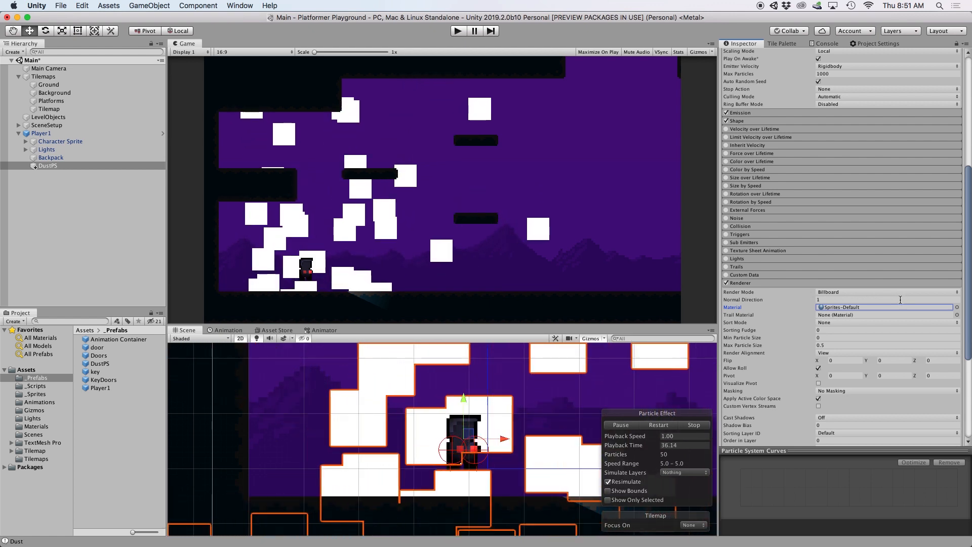
pyautogui.scroll(-3, 808, 347)
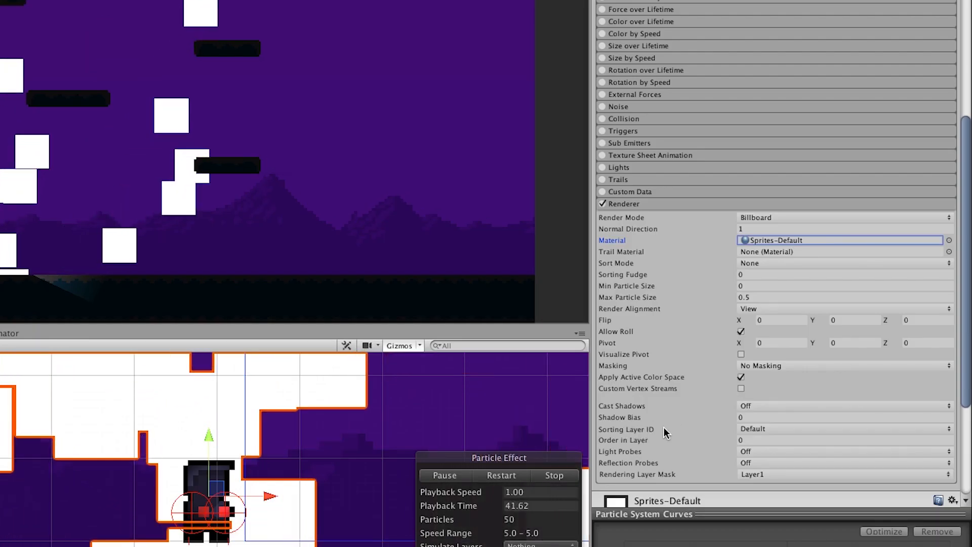
pyautogui.click(772, 427)
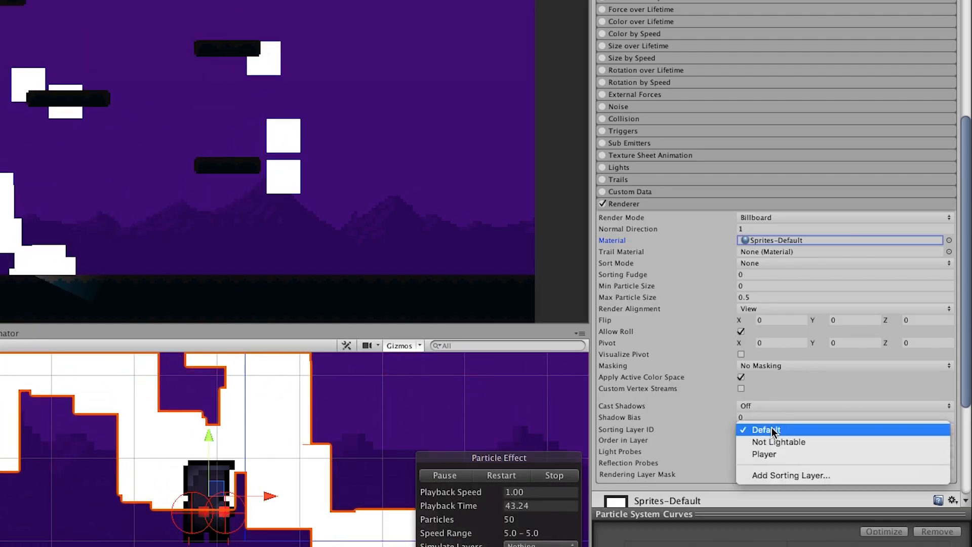
pyautogui.click(771, 453)
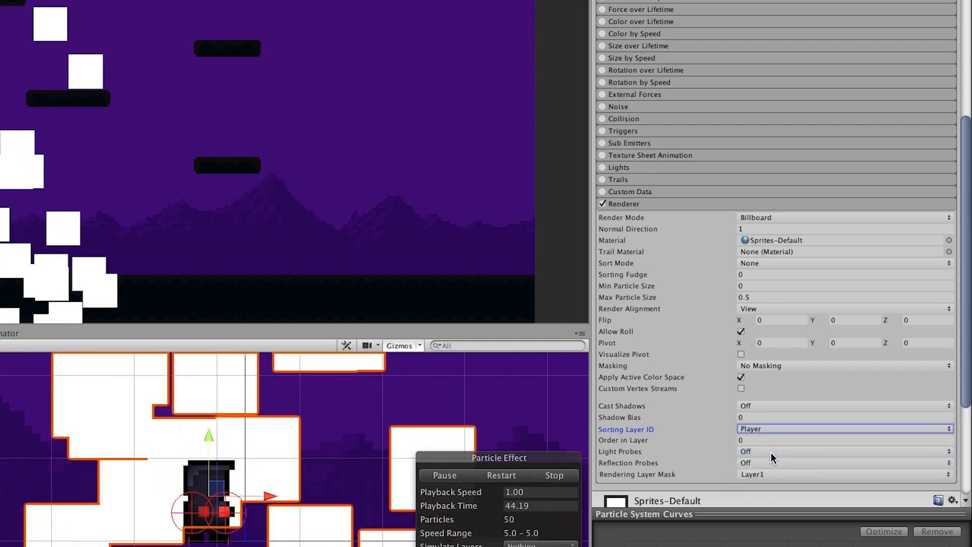
pyautogui.click(746, 440)
pyautogui.write('-5')
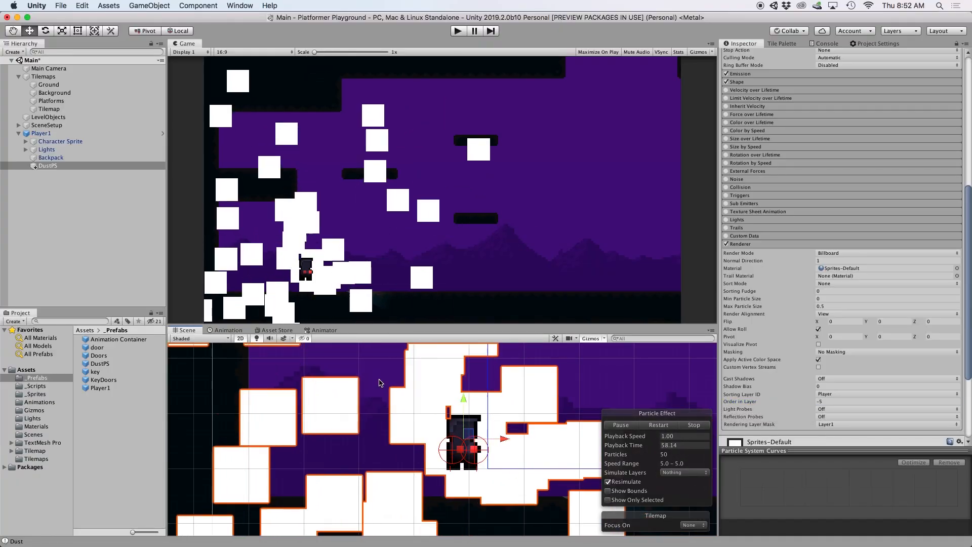
# - Reset the DustPS Transform so its position is zeroed, with Position Z 0
pyautogui.click(380, 384)
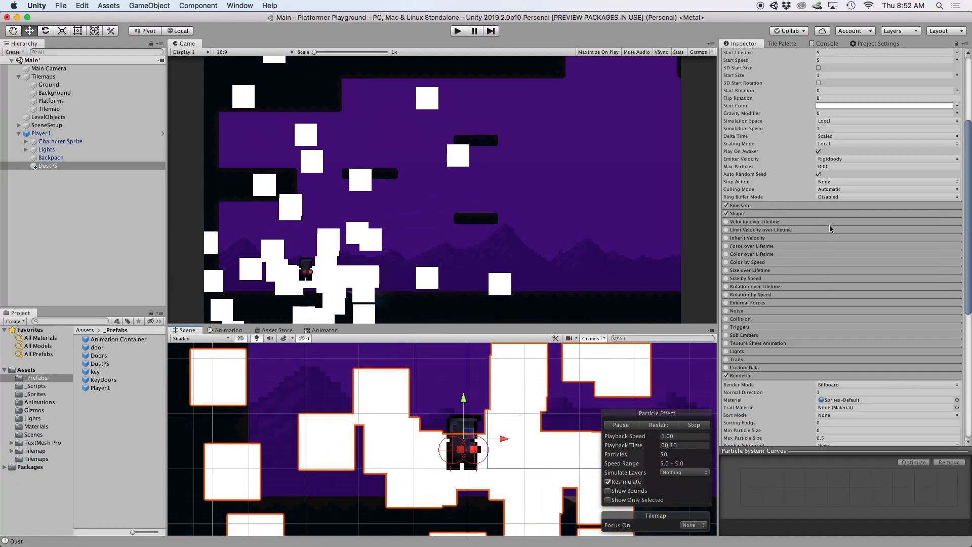
pyautogui.scroll(10, 830, 227)
pyautogui.rightClick(782, 78)
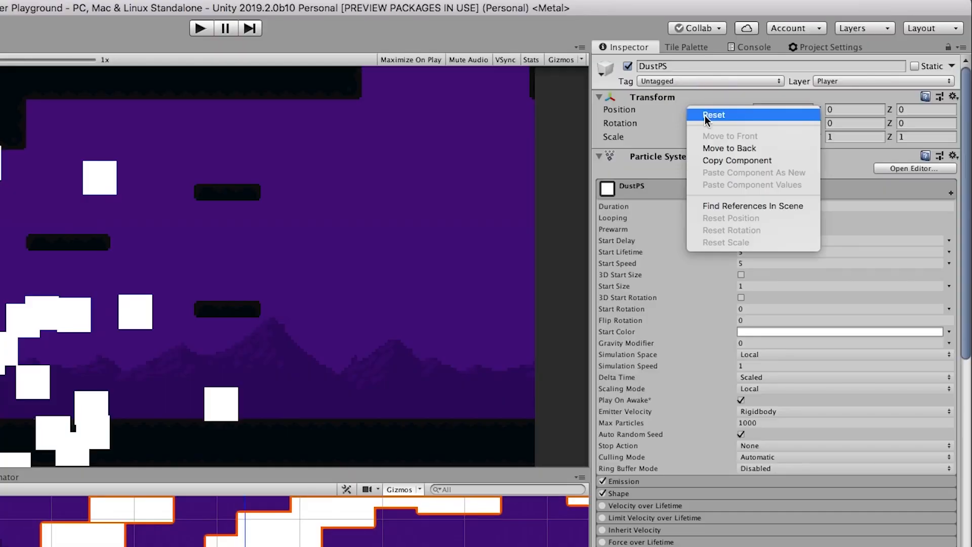
pyautogui.click(705, 115)
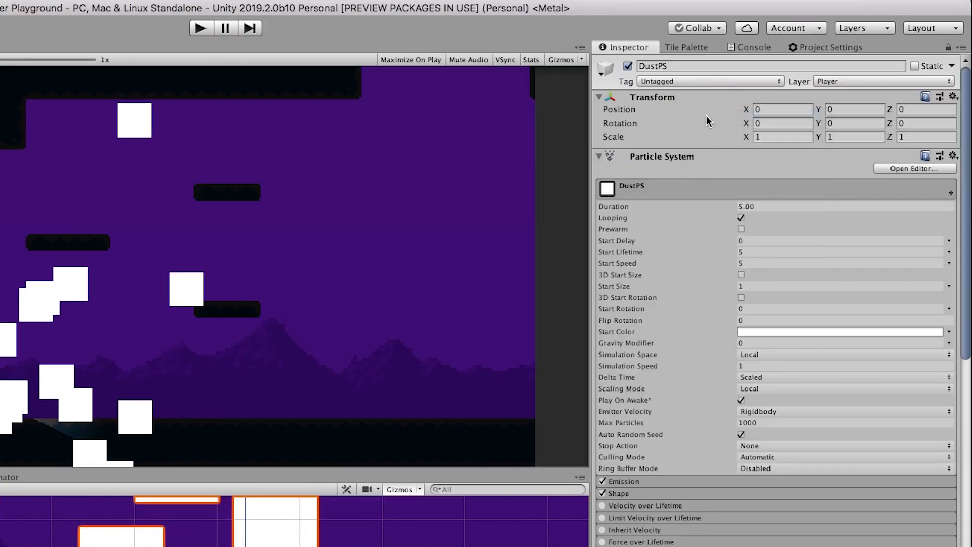
pyautogui.click(899, 110)
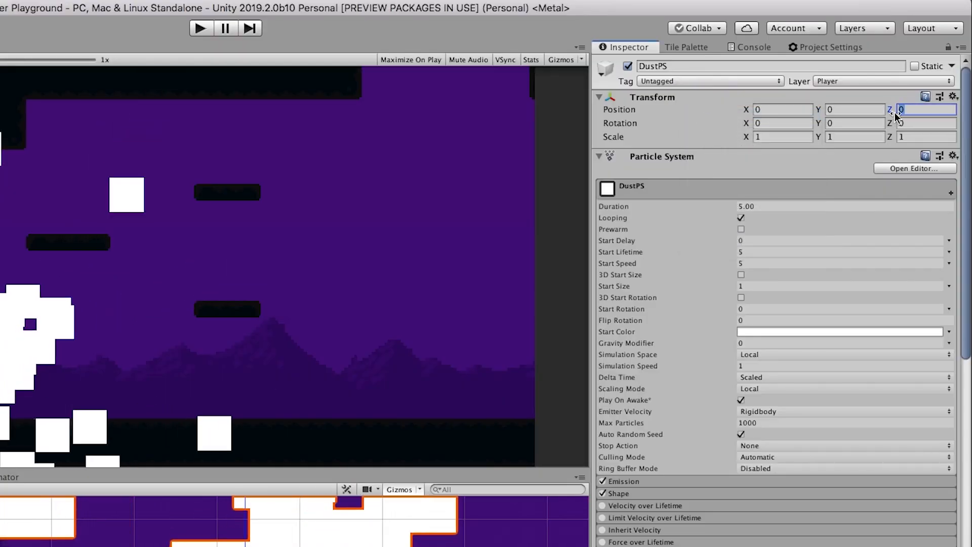
pyautogui.write('0')
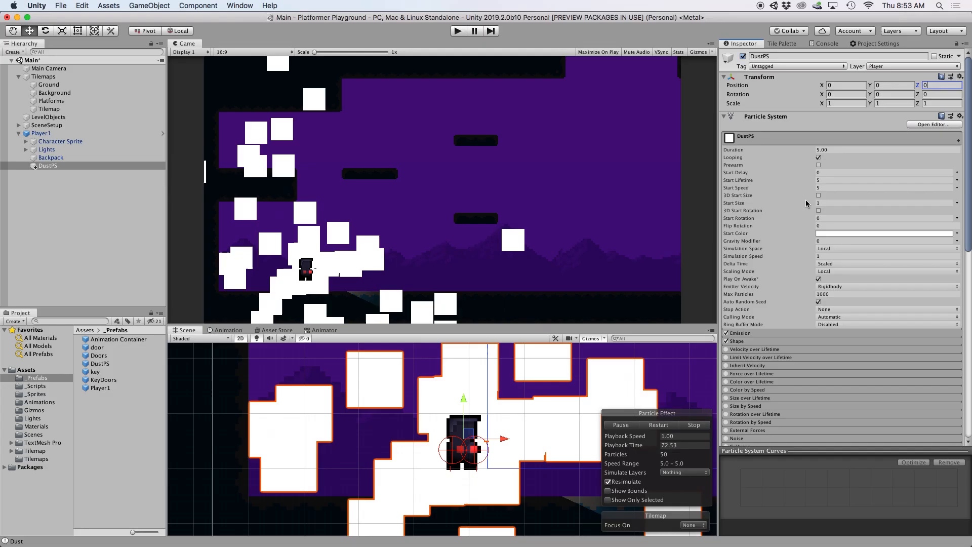
# - Lower DustPS to Position Y -0.52 and set its Start Size to 0.1
pyautogui.moveTo(464, 399); pyautogui.dragTo(461, 429)
pyautogui.click(896, 84)
pyautogui.write('-0.52')
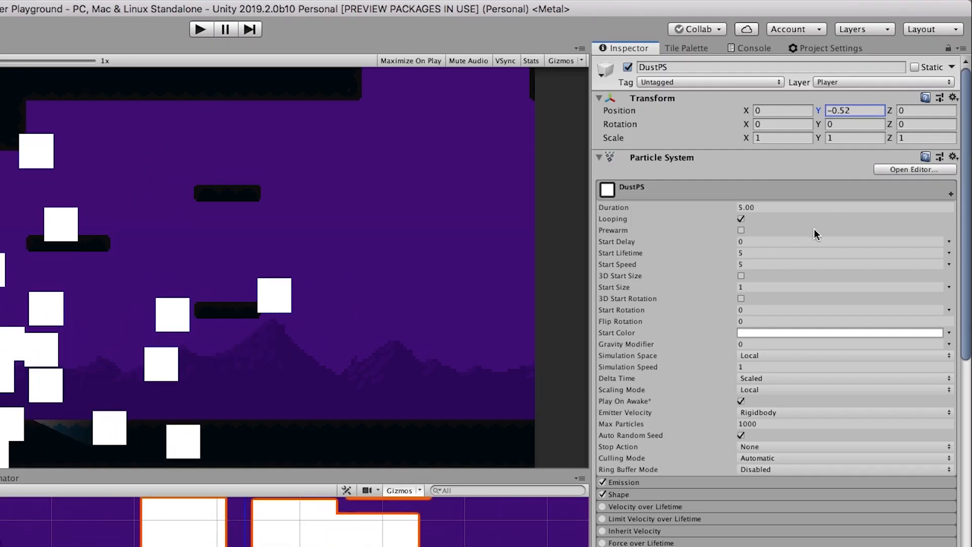
pyautogui.click(753, 287)
pyautogui.write('0.')
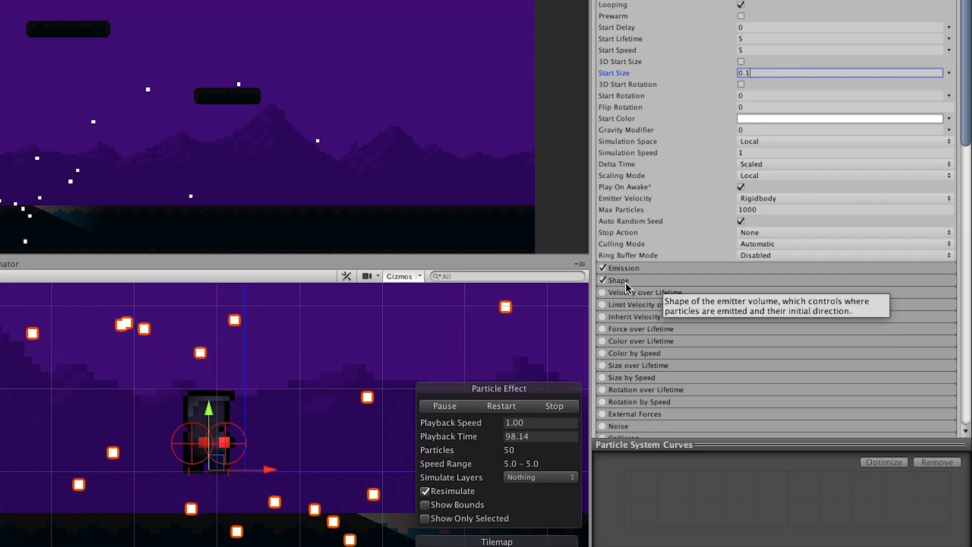
# - Make the Shape module a Box emitter with Scale X 0.5 and Scale Y 0
pyautogui.click(747, 341)
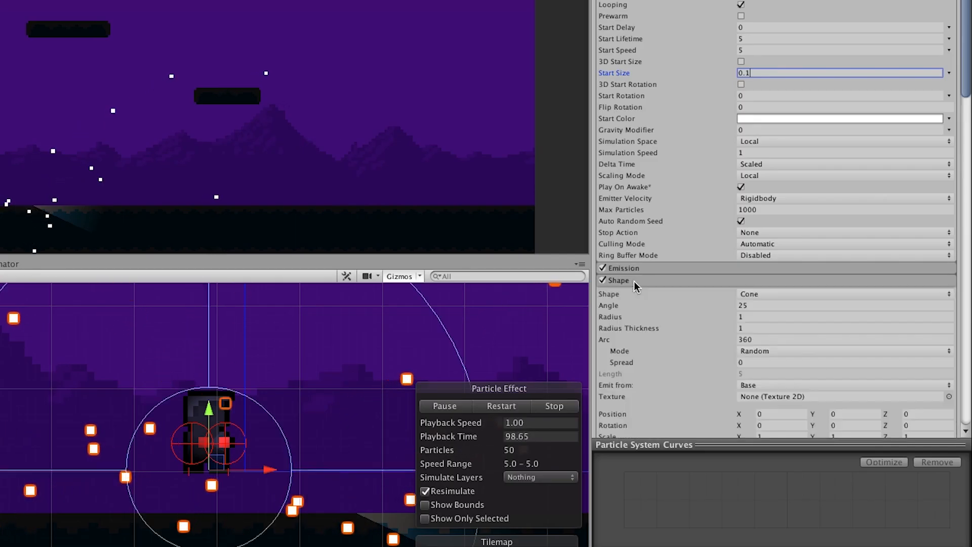
pyautogui.click(780, 292)
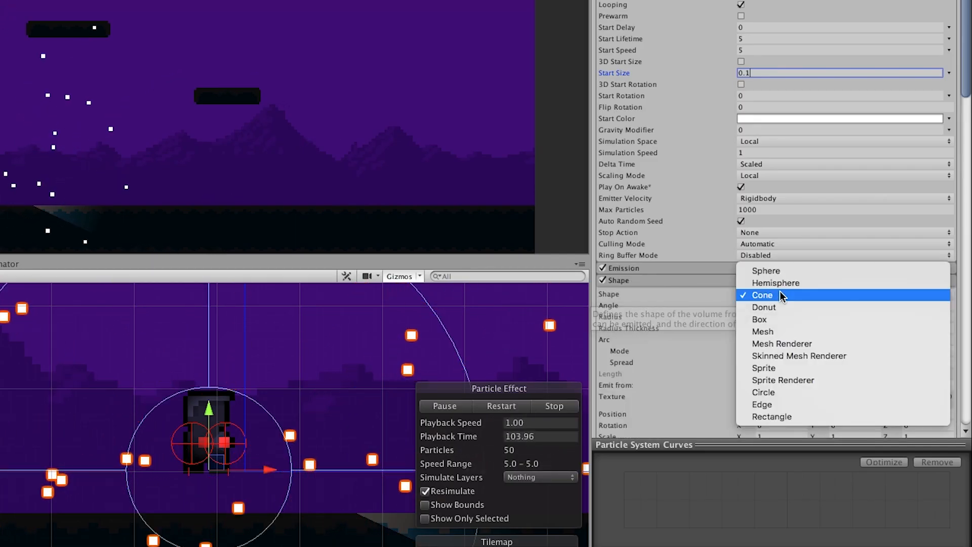
pyautogui.click(777, 320)
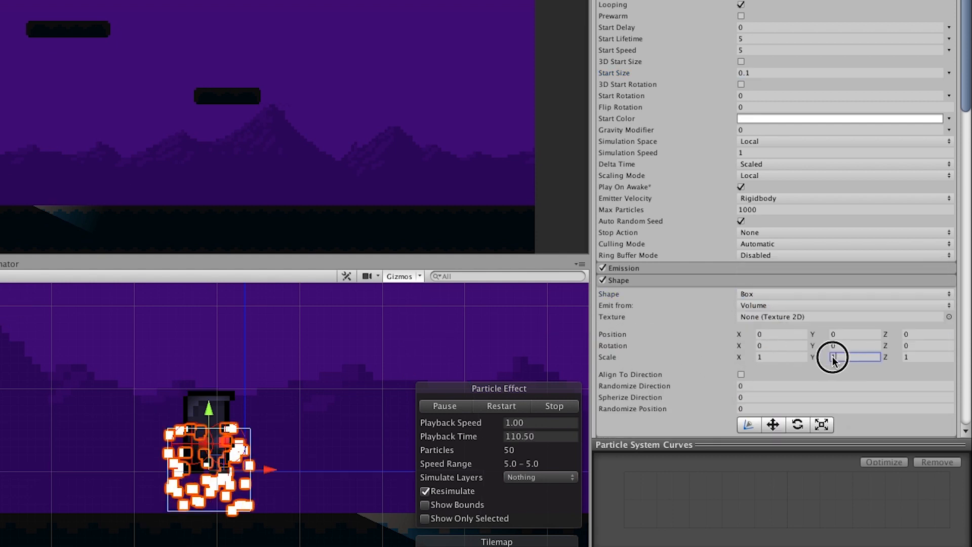
pyautogui.write('0')
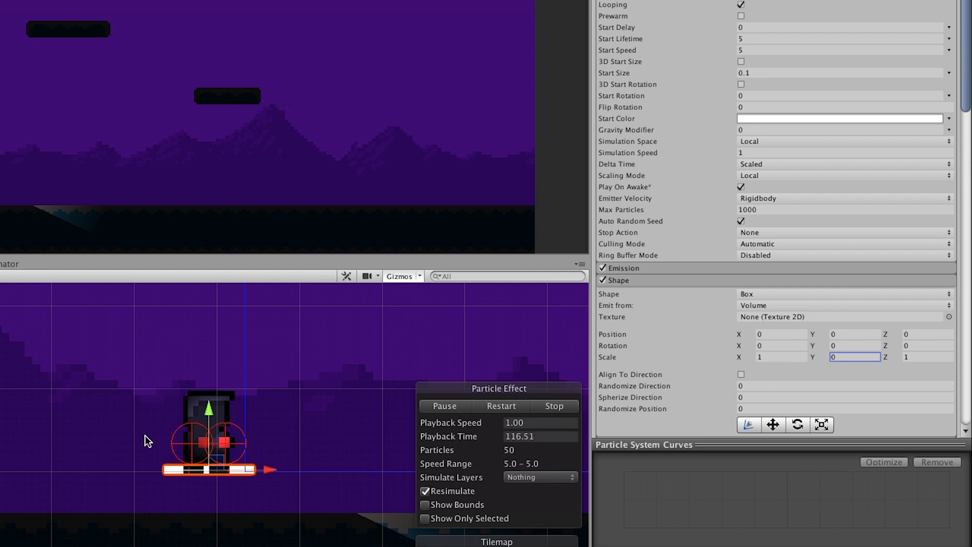
pyautogui.scroll(4, 257, 476)
pyautogui.scroll(2, 208, 461)
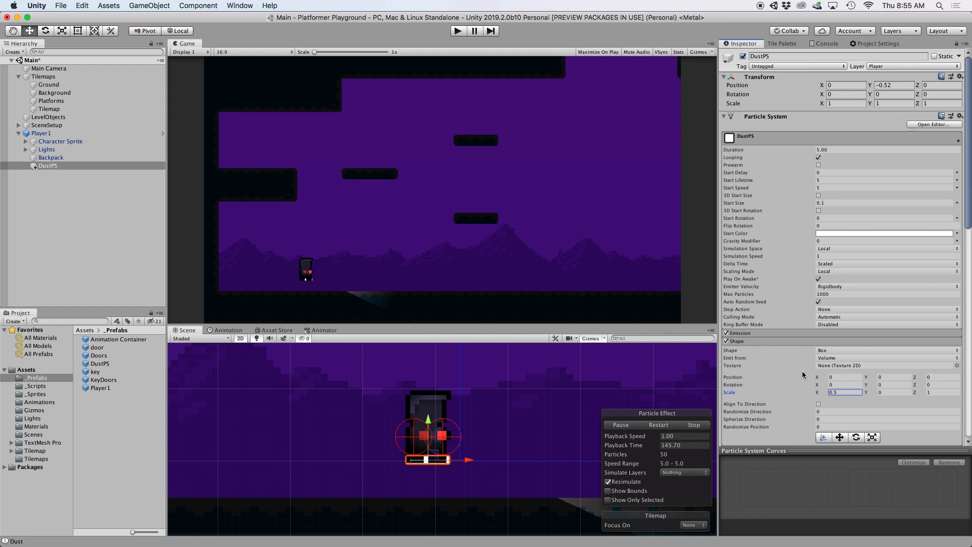
# - Enable Velocity over Lifetime with linear X -0.2 and Y 0.2
pyautogui.scroll(-5, 800, 363)
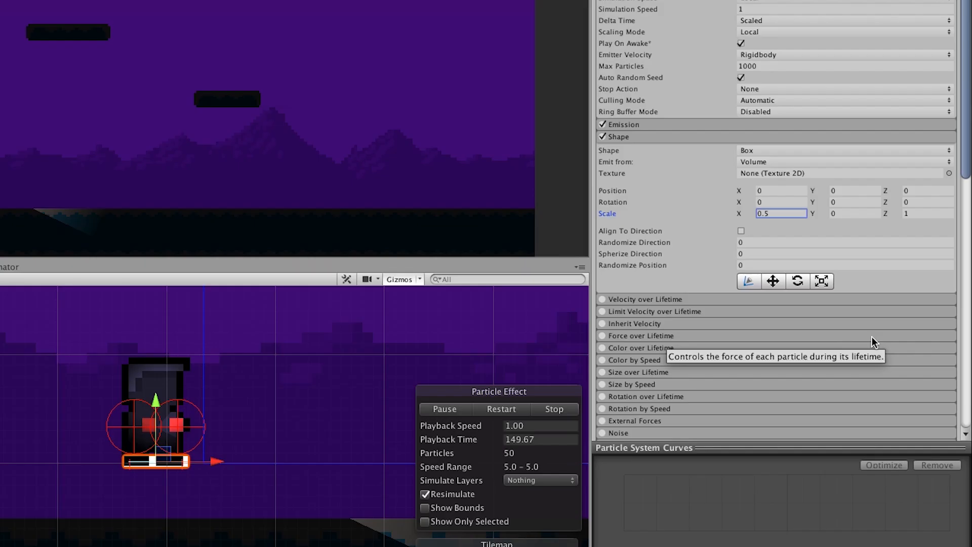
pyautogui.click(640, 303)
pyautogui.click(602, 299)
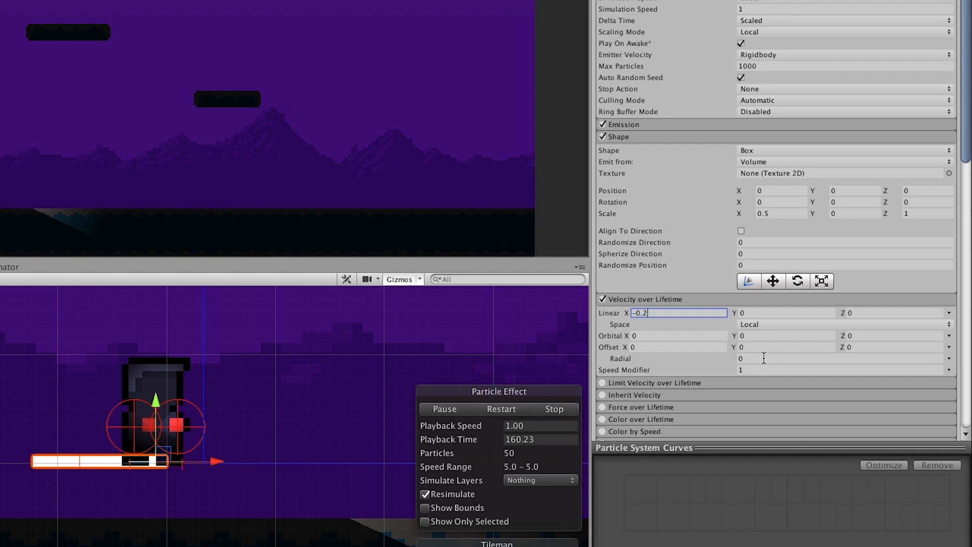
pyautogui.write('0.2')
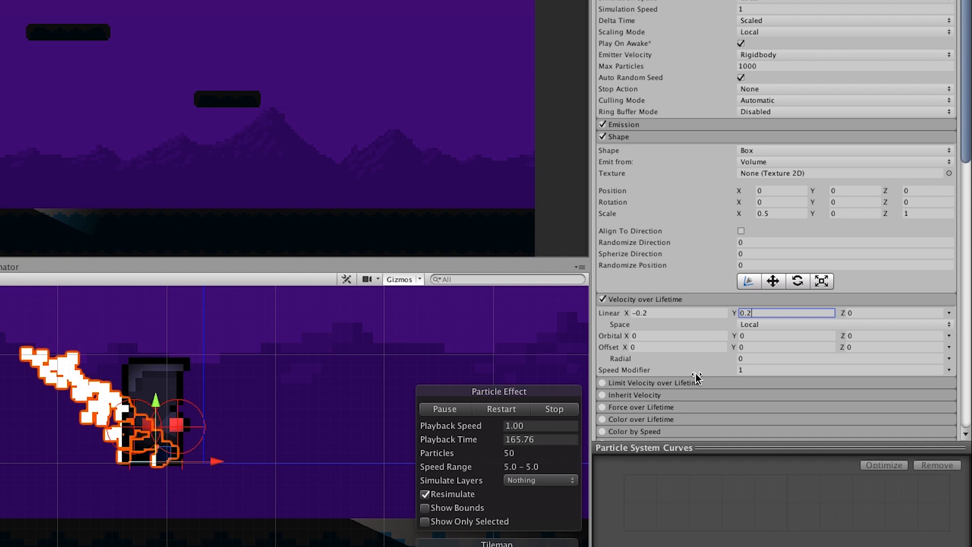
# - Turn on Color over Lifetime and start editing its color gradient
pyautogui.scroll(-1, 786, 406)
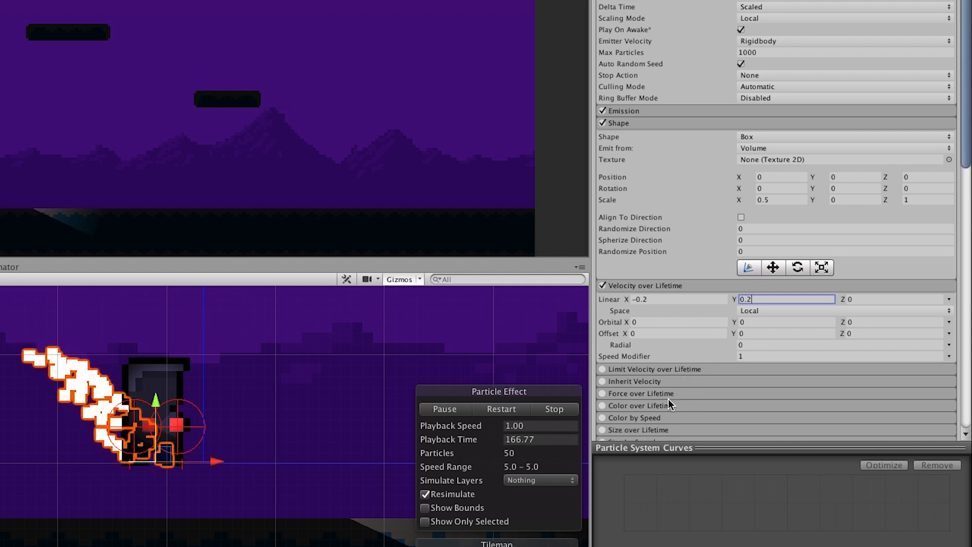
pyautogui.click(767, 422)
pyautogui.scroll(-1, 659, 400)
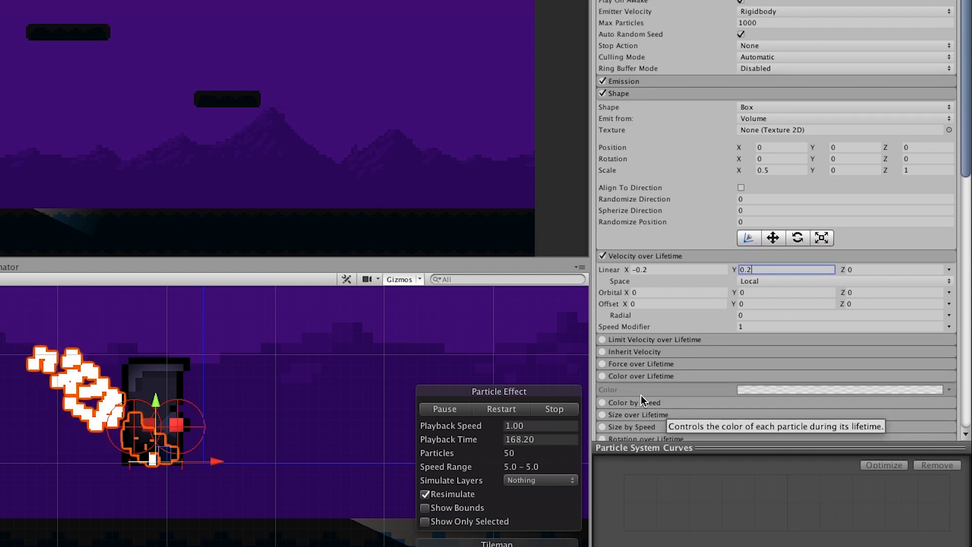
pyautogui.click(605, 377)
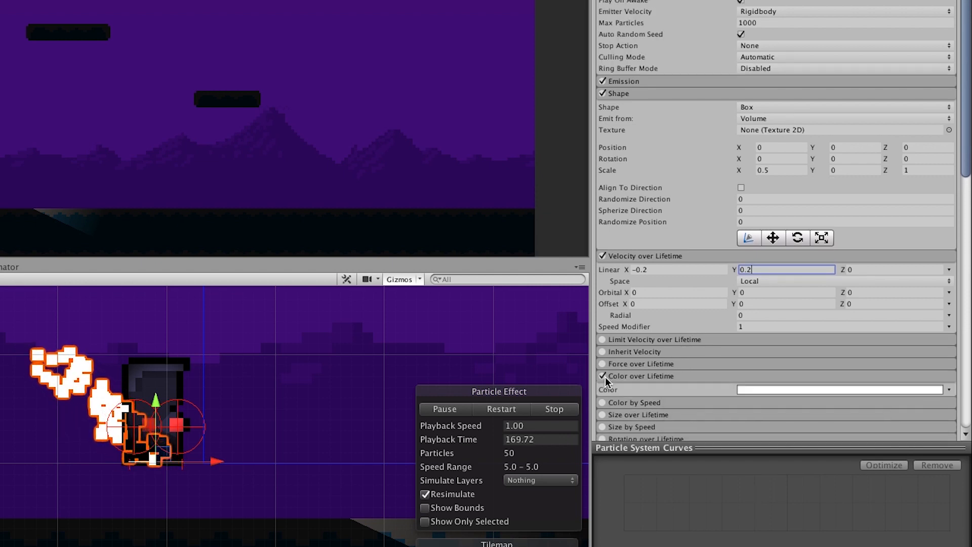
pyautogui.click(808, 389)
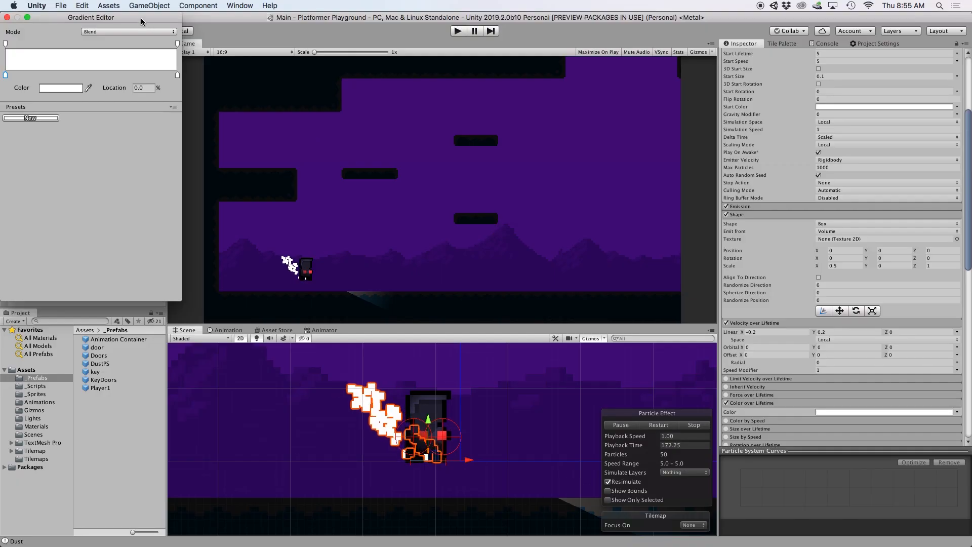
# - Set the gradient's end alpha key to 0 at 100% and close the Gradient Editor
pyautogui.moveTo(142, 21); pyautogui.dragTo(265, 103)
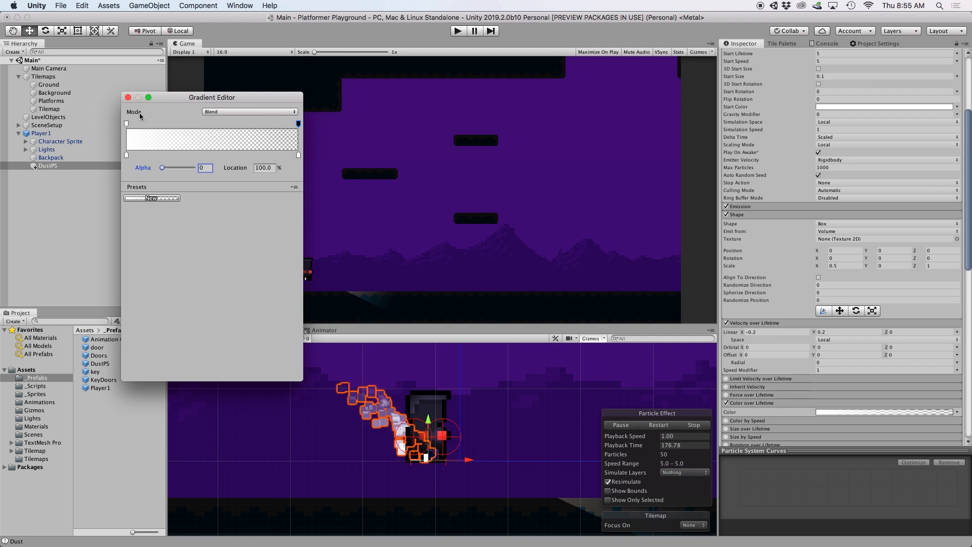
pyautogui.click(129, 97)
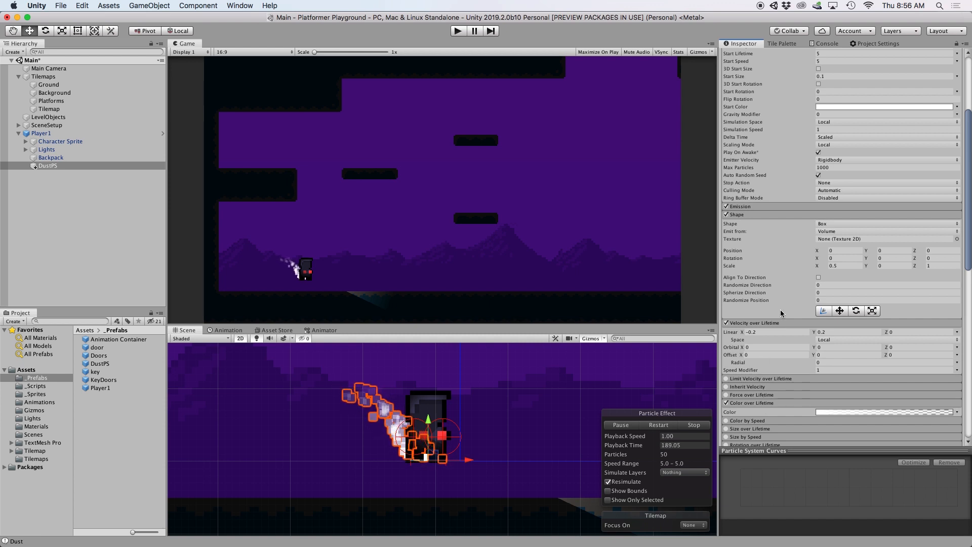
pyautogui.scroll(5, 780, 311)
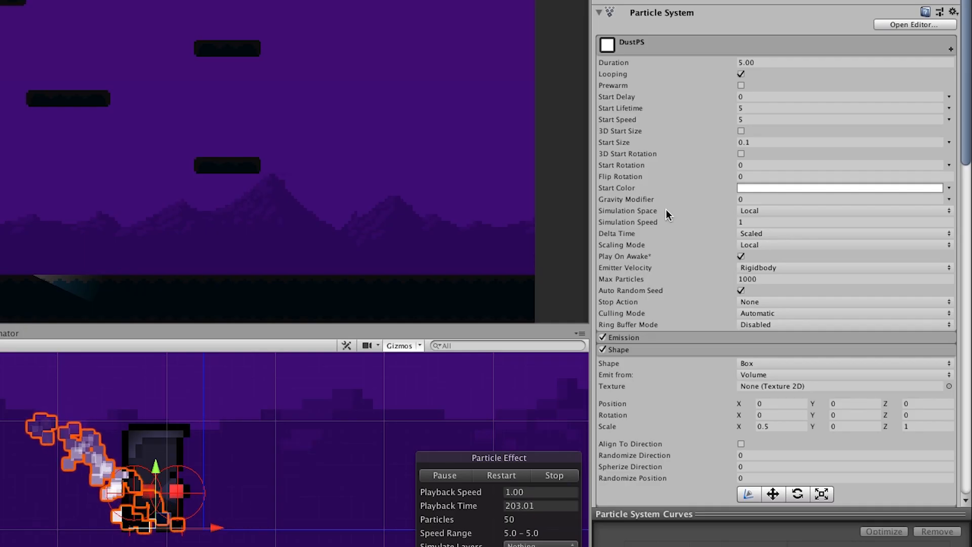
# - Untick Looping in DustPS's main module and show the _Scripts folder's contents
pyautogui.click(740, 74)
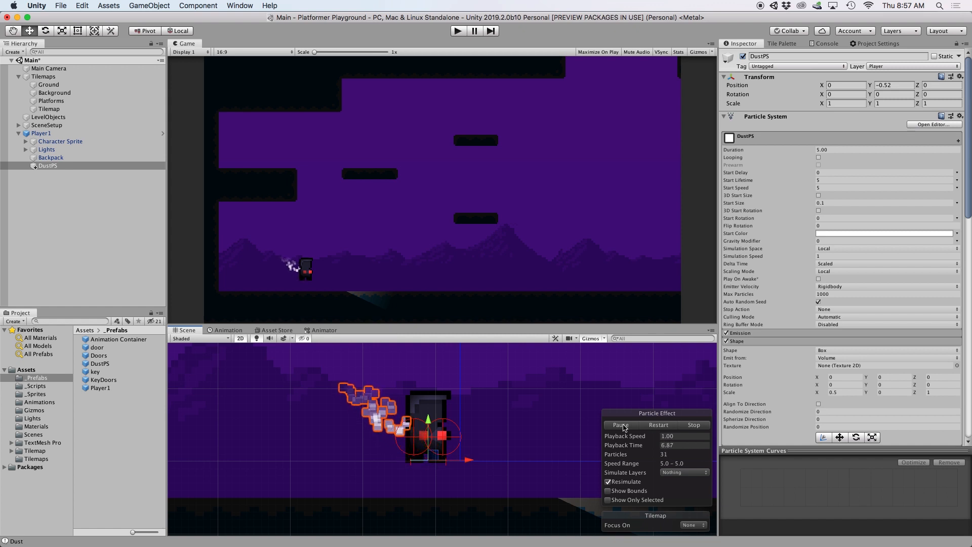
pyautogui.click(33, 386)
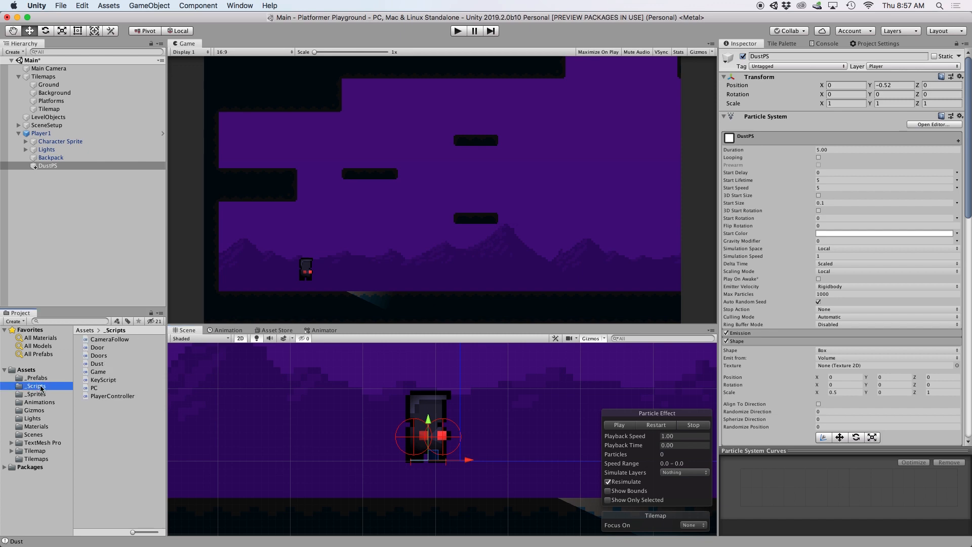
# - In PlayerController.cs, add a public ParticleSystem dust field and a CreateDust() method calling dust.Play()
pyautogui.doubleClick(106, 396)
pyautogui.press('Return')
pyautogui.press('Return')
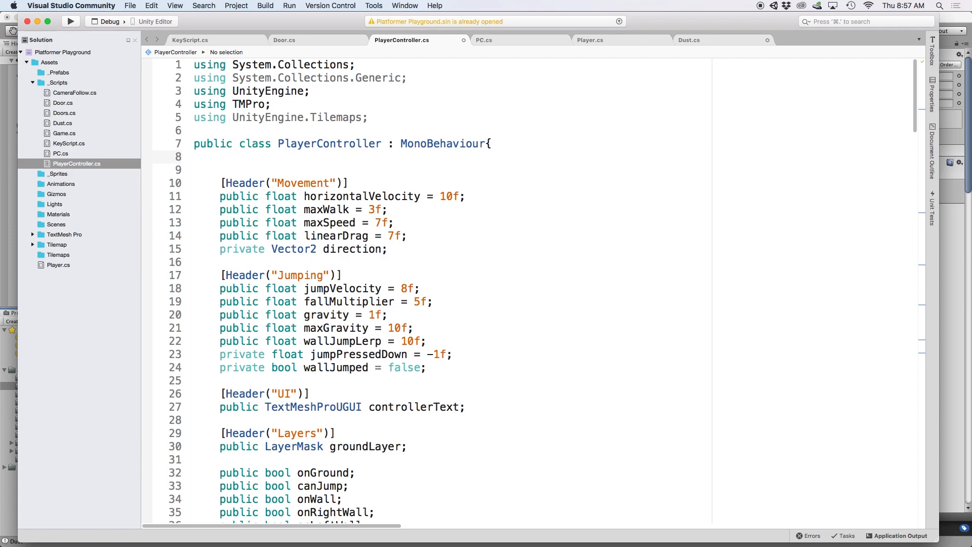
pyautogui.write('public ParticleSystem dust')
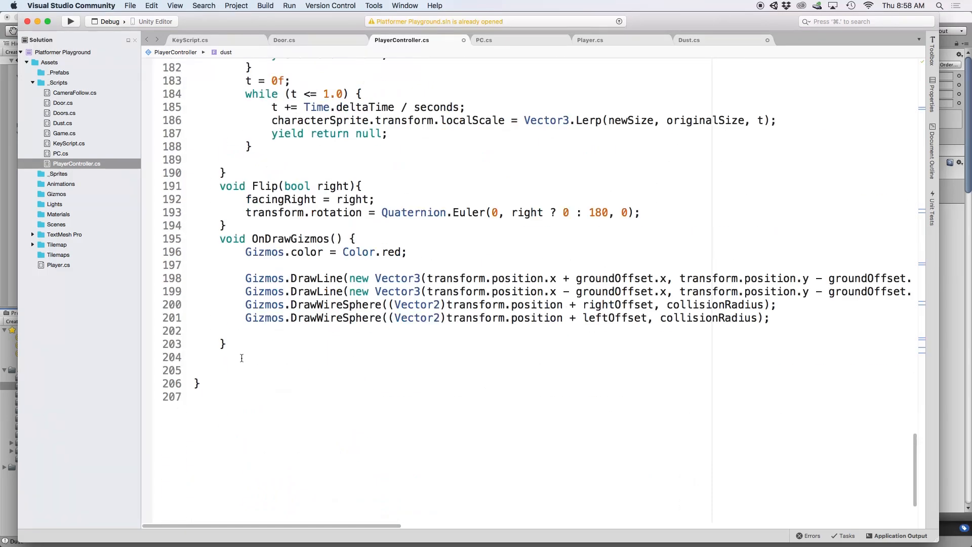
pyautogui.write('void CreateD')
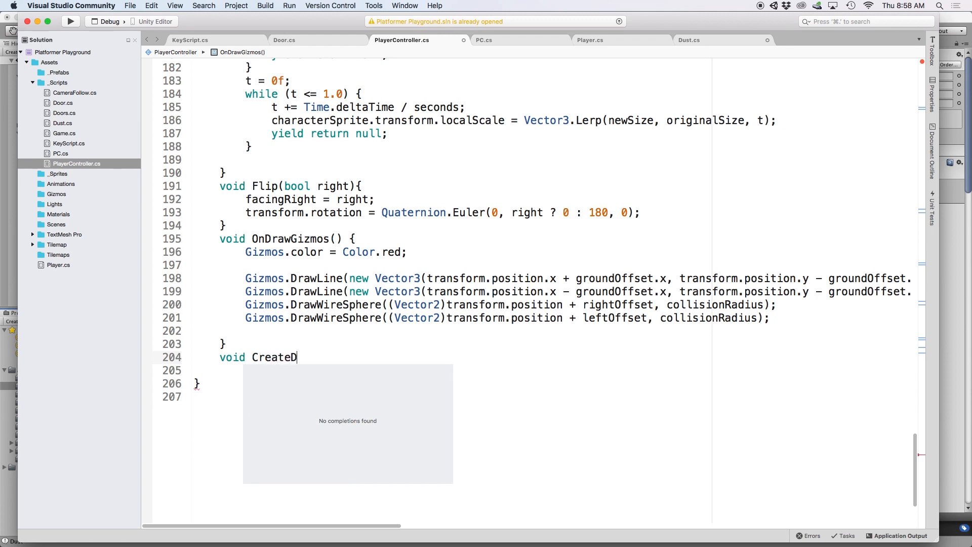
pyautogui.write('ust(){     ')
pyautogui.write('dust.Play();')
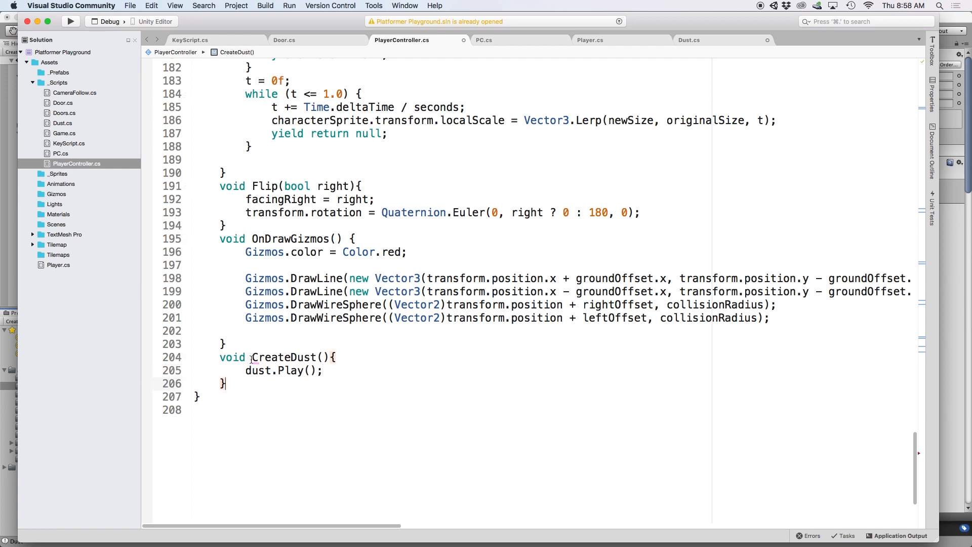
pyautogui.click(314, 385)
# - Call CreateDust() at the start of the Flip method
pyautogui.moveTo(253, 186); pyautogui.dragTo(334, 186)
pyautogui.click(372, 185)
pyautogui.press('Return')
pyautogui.write('CreateDust();')
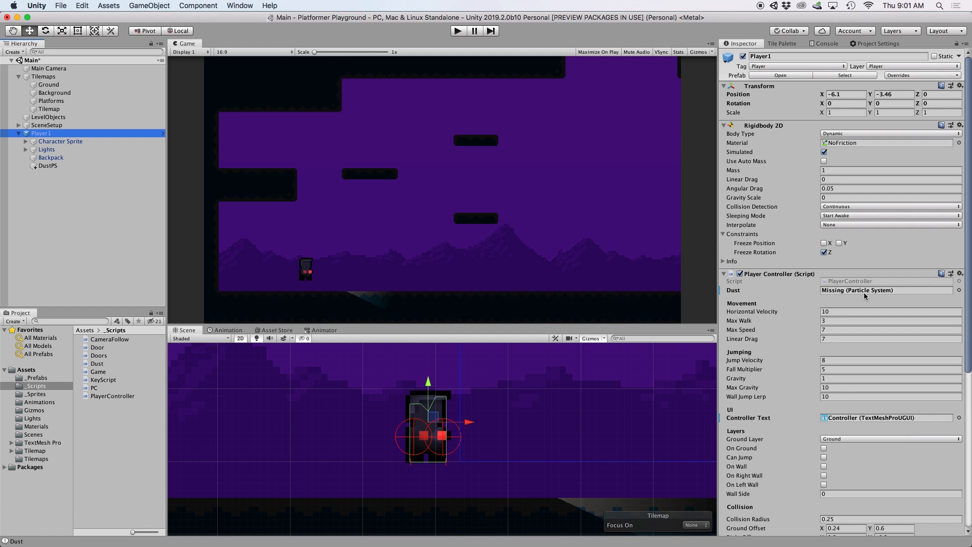
# - Assign DustPS to Player Controller's Dust field and test flipping left and right in Play mode
pyautogui.moveTo(48, 165); pyautogui.dragTo(835, 291)
pyautogui.click(458, 30)
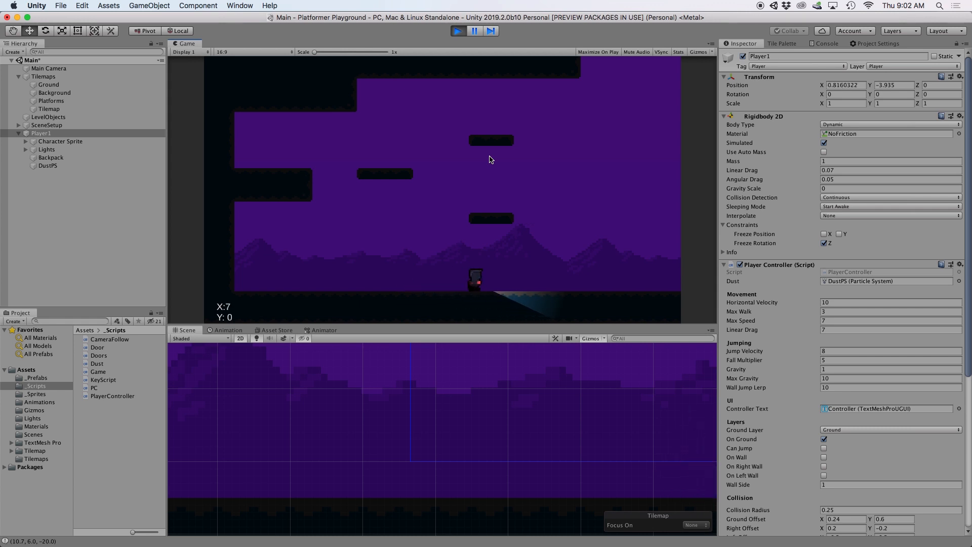
pyautogui.press('Left')
pyautogui.press('Right')
pyautogui.press('Left')
pyautogui.press('Right')
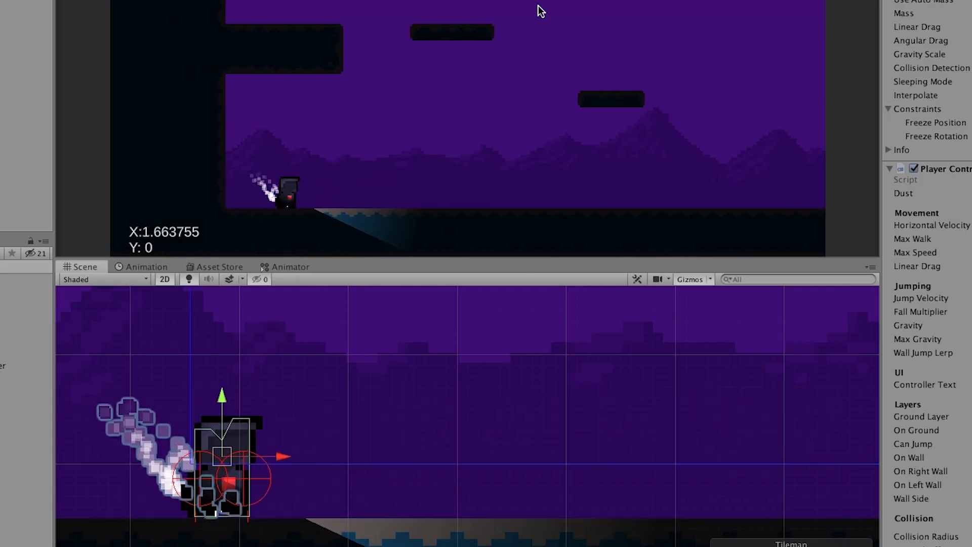
pyautogui.press('Left')
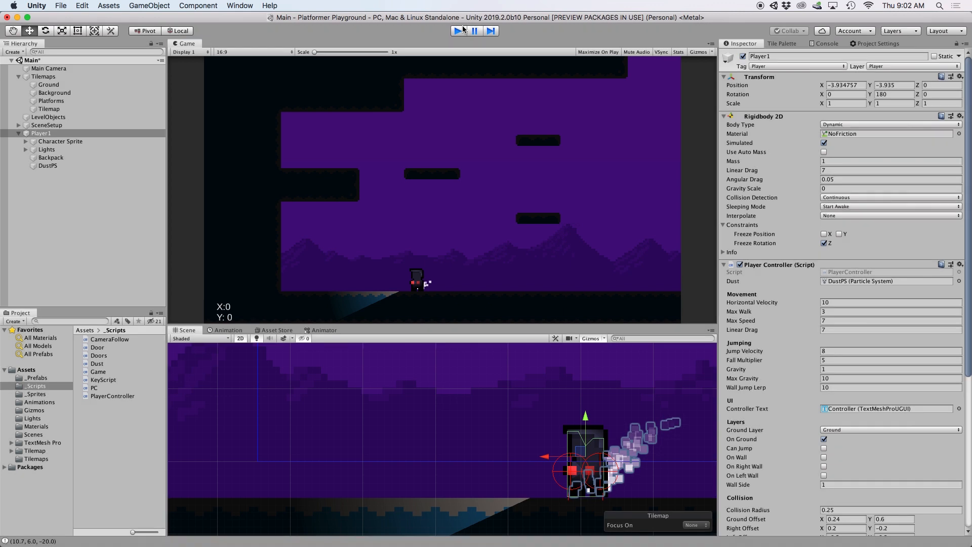
pyautogui.click(463, 29)
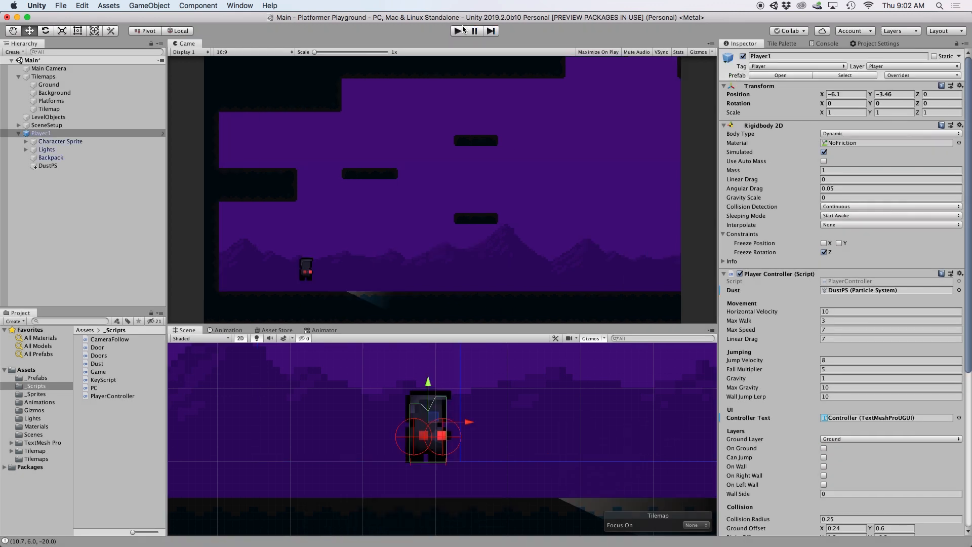
# - Set DustPS's Simulation Space and Velocity over Lifetime Space to World
pyautogui.click(53, 167)
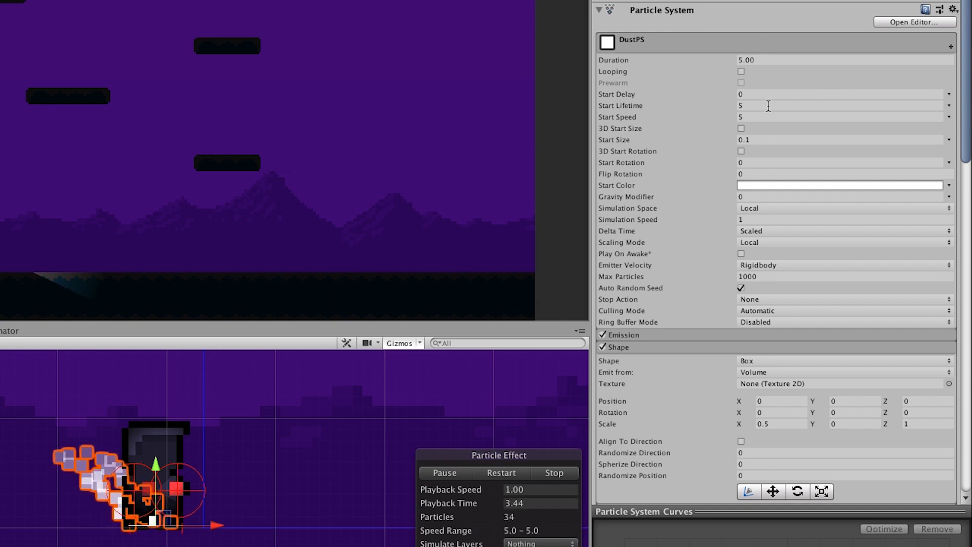
pyautogui.click(746, 208)
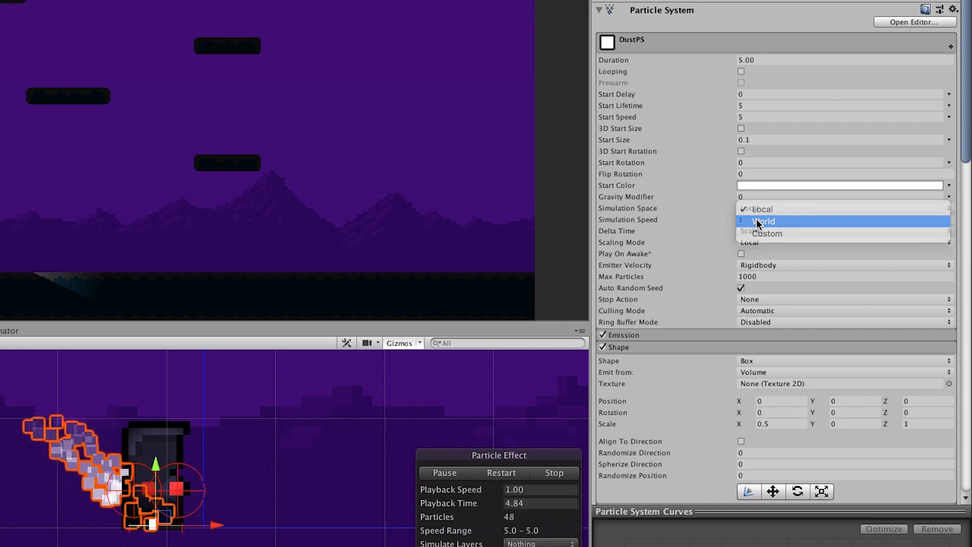
pyautogui.click(758, 221)
pyautogui.scroll(-5, 752, 227)
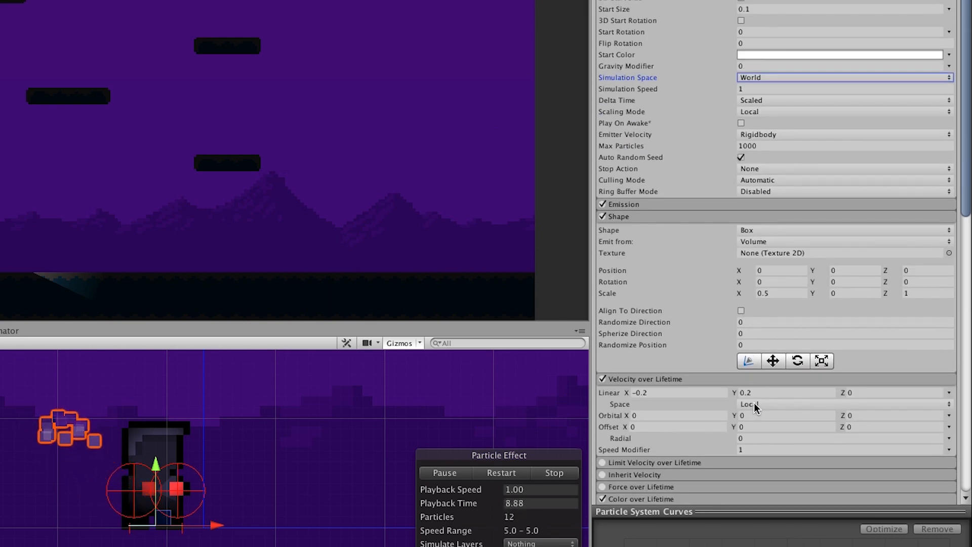
pyautogui.click(754, 405)
pyautogui.click(756, 415)
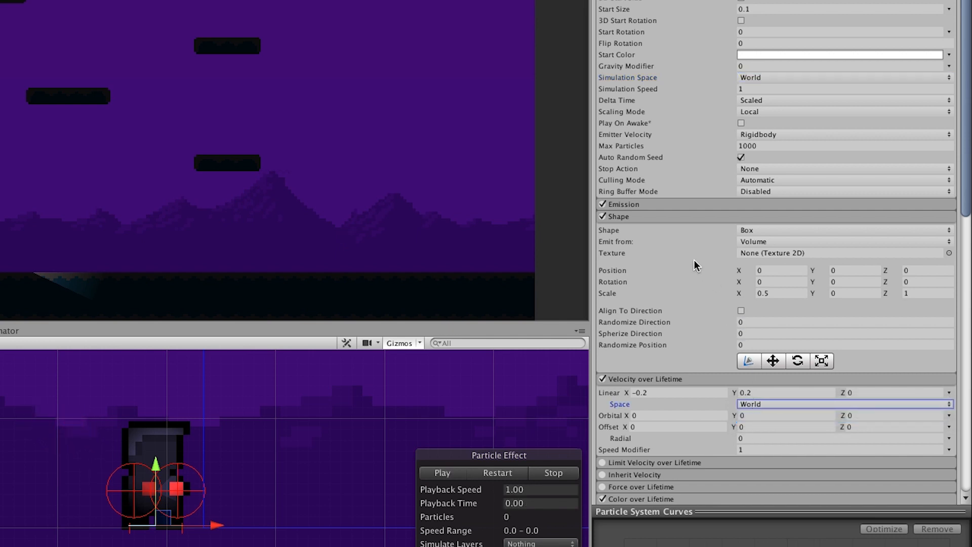
# - Raise the Emission Rate over Time to 100
pyautogui.click(625, 204)
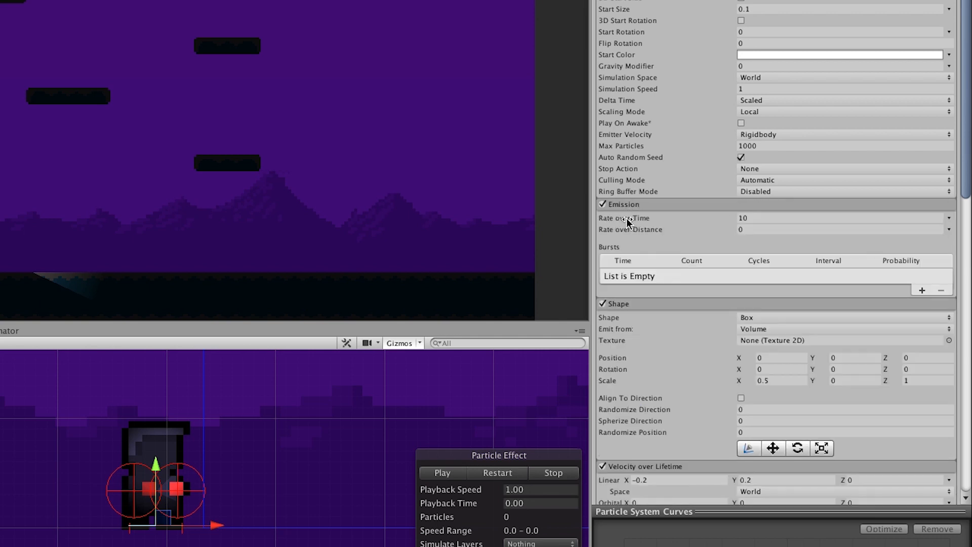
pyautogui.click(729, 218)
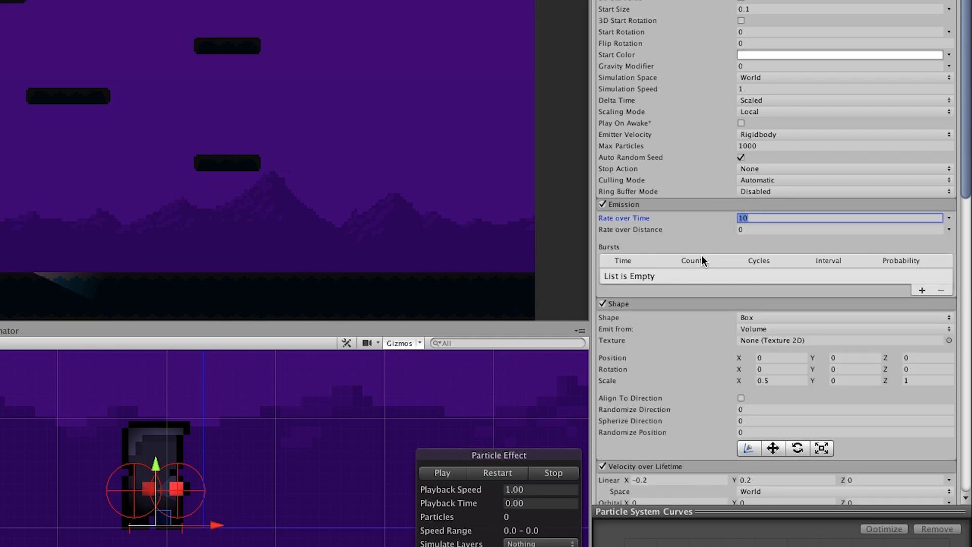
pyautogui.write('100')
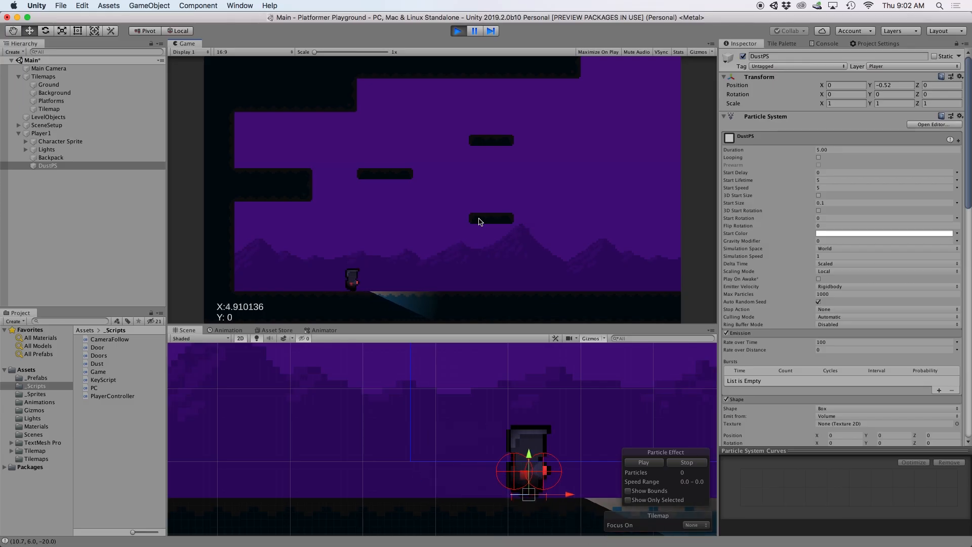
# - Run the player left then right to watch the dust trail, then exit Play mode and reselect DustPS
pyautogui.press('Left')
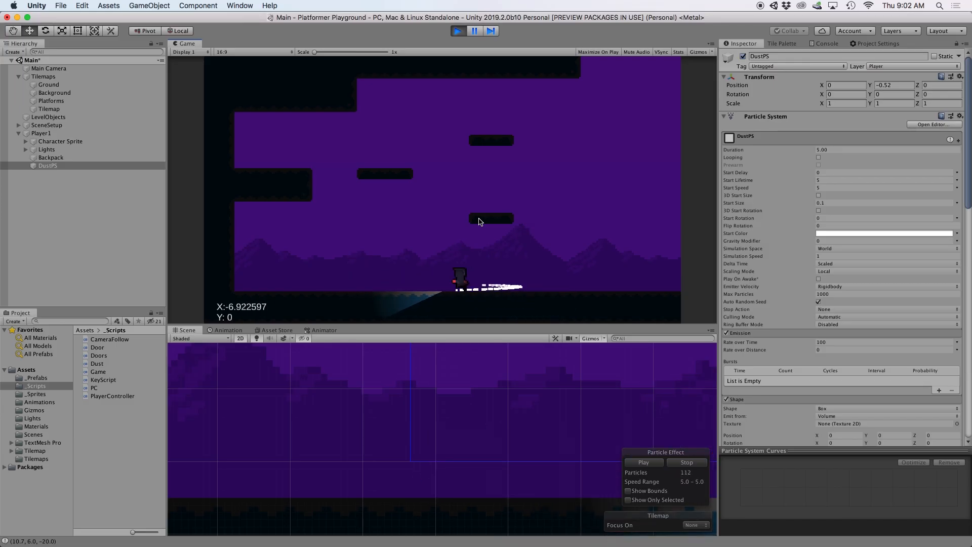
pyautogui.press('Right')
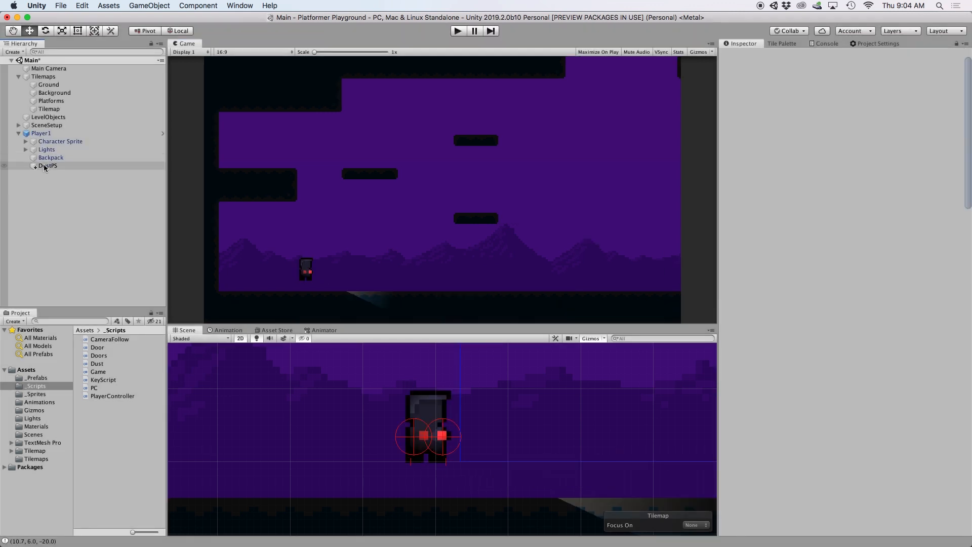
pyautogui.click(43, 166)
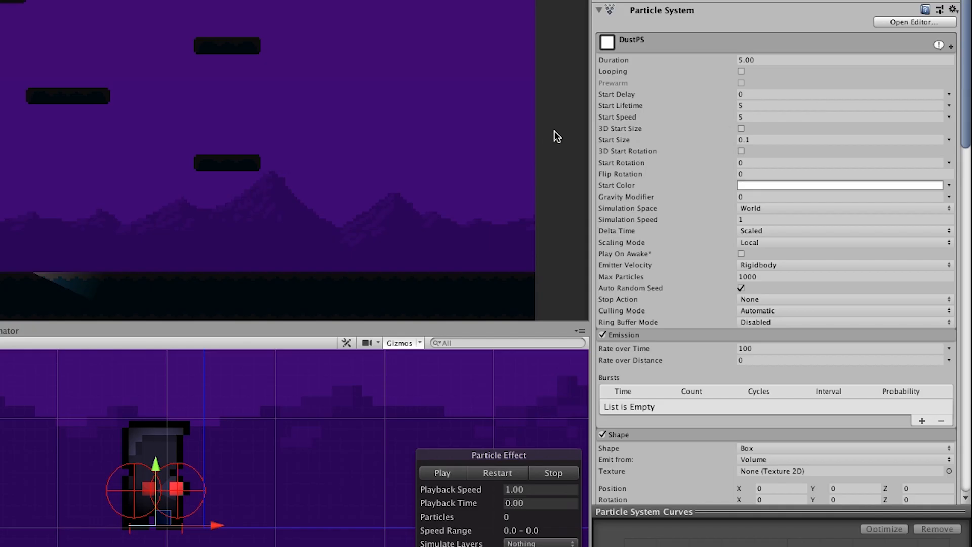
# - Set DustPS Start Lifetime to 0.5 and Duration to 0.1, then play-test a direction flip
pyautogui.click(741, 106)
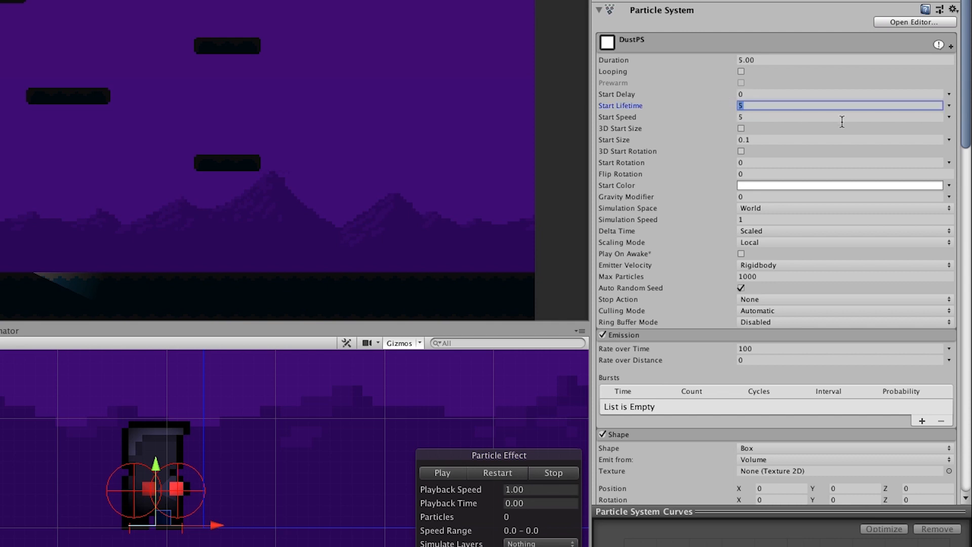
pyautogui.write('0.5')
pyautogui.moveTo(766, 57); pyautogui.dragTo(728, 58)
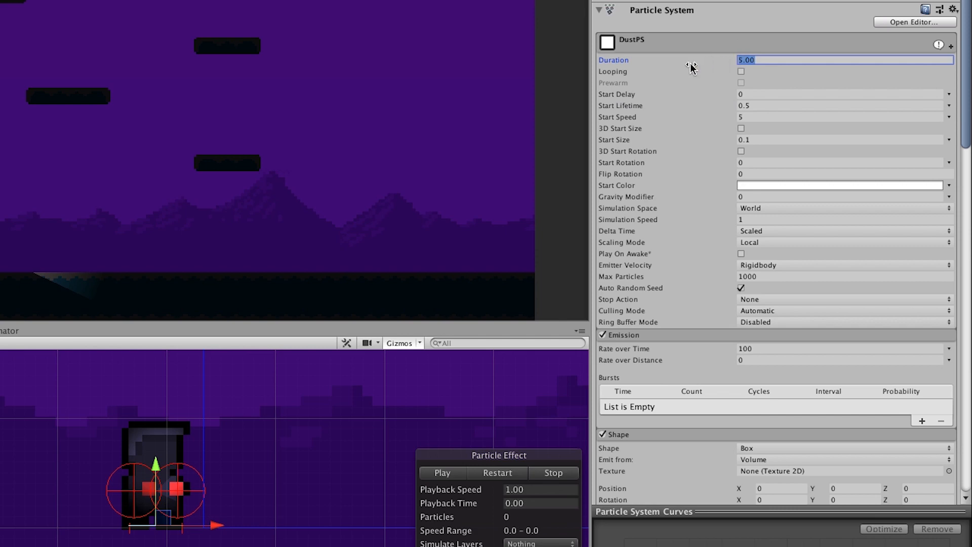
pyautogui.write('0.1')
pyautogui.click(455, 32)
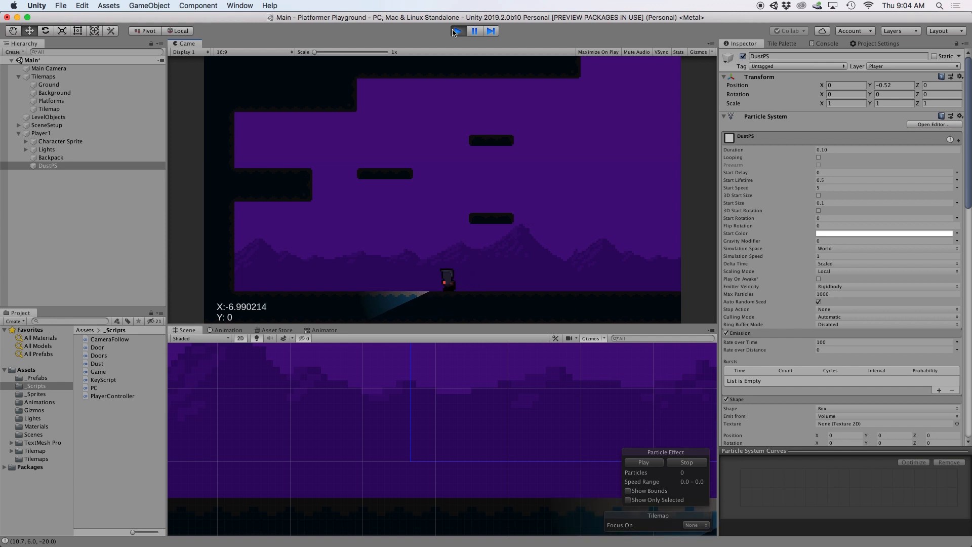
pyautogui.press('Right')
pyautogui.press('Right')
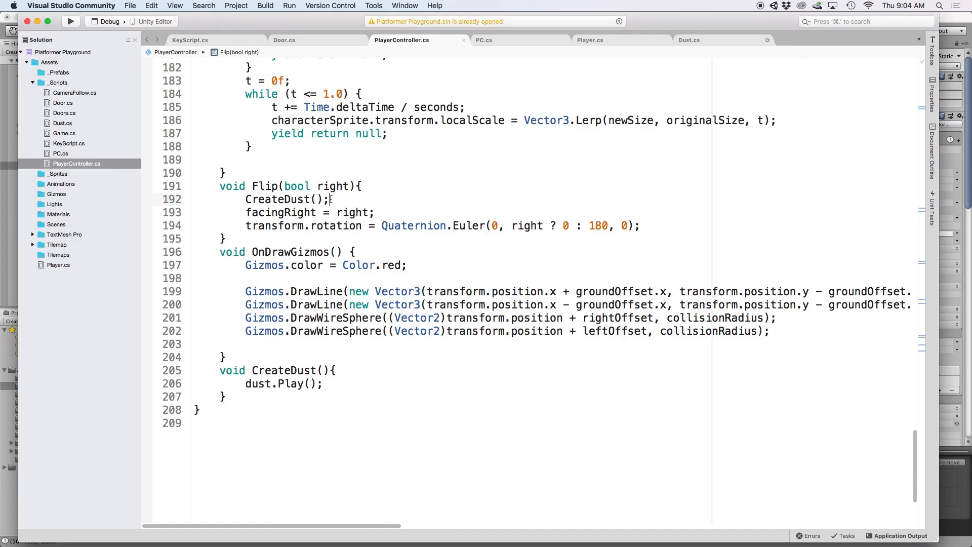
# - Copy the CreateDust(); call from Flip() and paste it into Jump() in PlayerController.cs
pyautogui.moveTo(330, 200); pyautogui.dragTo(255, 198)
pyautogui.press('cmd+c')
pyautogui.scroll(6, 456, 253)
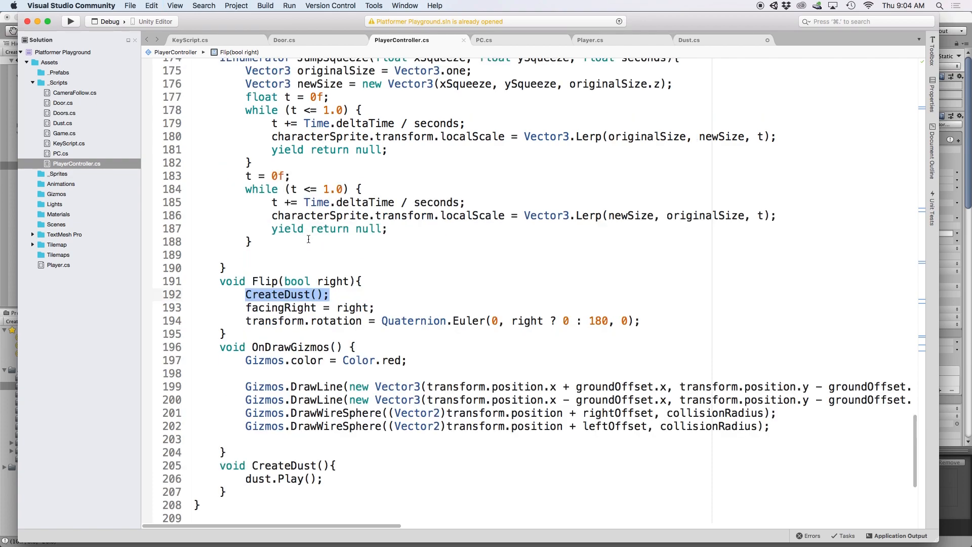
pyautogui.click(394, 121)
pyautogui.press('Return')
pyautogui.press('cmd+v')
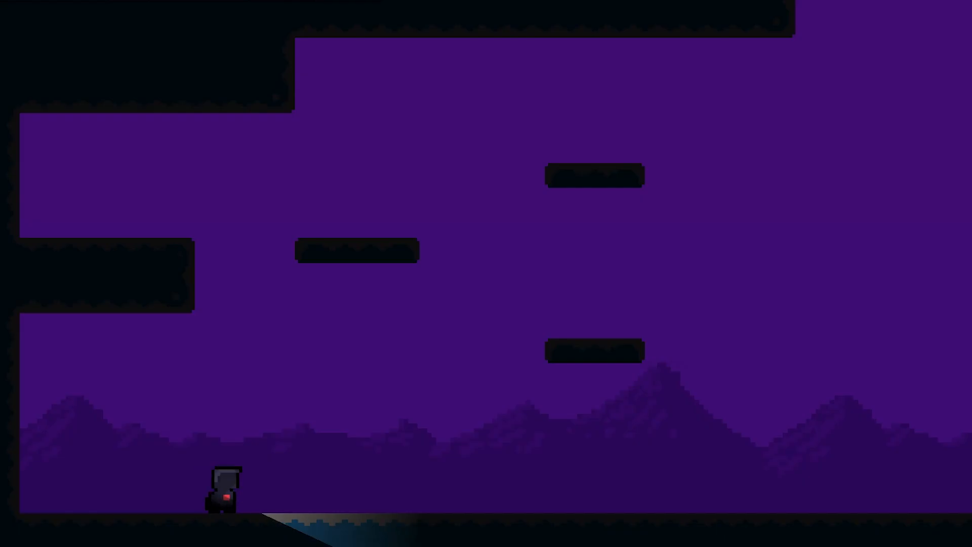
pyautogui.press('space')
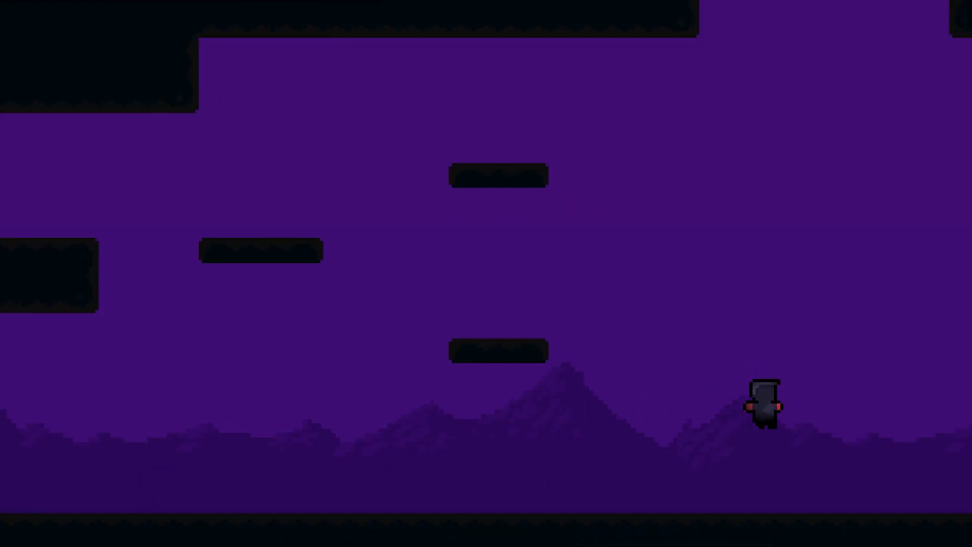
pyautogui.press('Left')
pyautogui.press('space')
pyautogui.press('space')
pyautogui.press('Right')
pyautogui.press('space')
pyautogui.press('Left')
pyautogui.press('space')
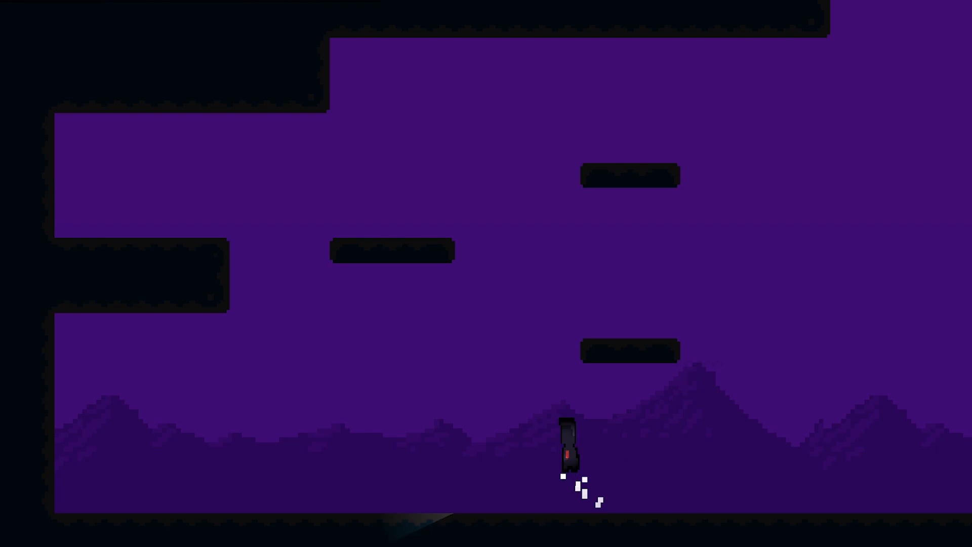
pyautogui.press('Right')
pyautogui.press('space')
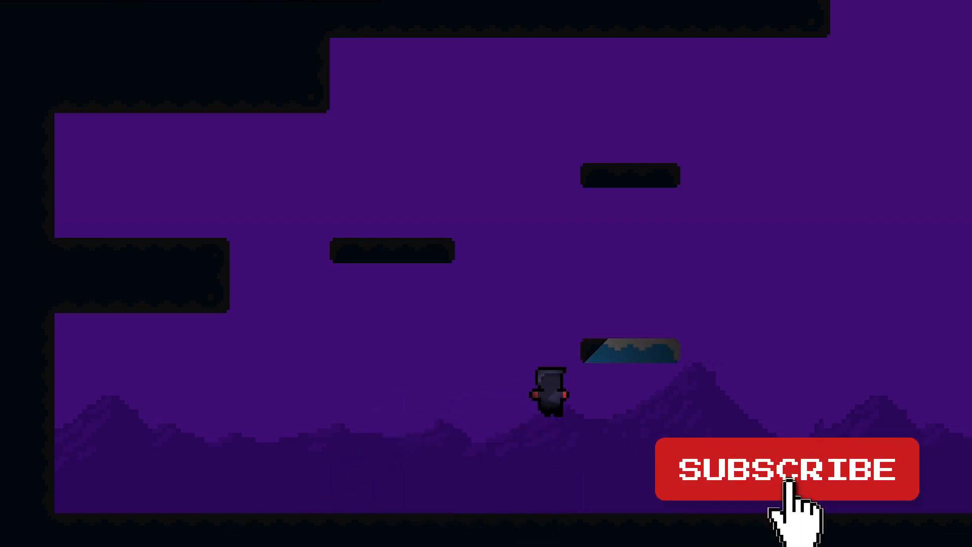
pyautogui.press('Left')
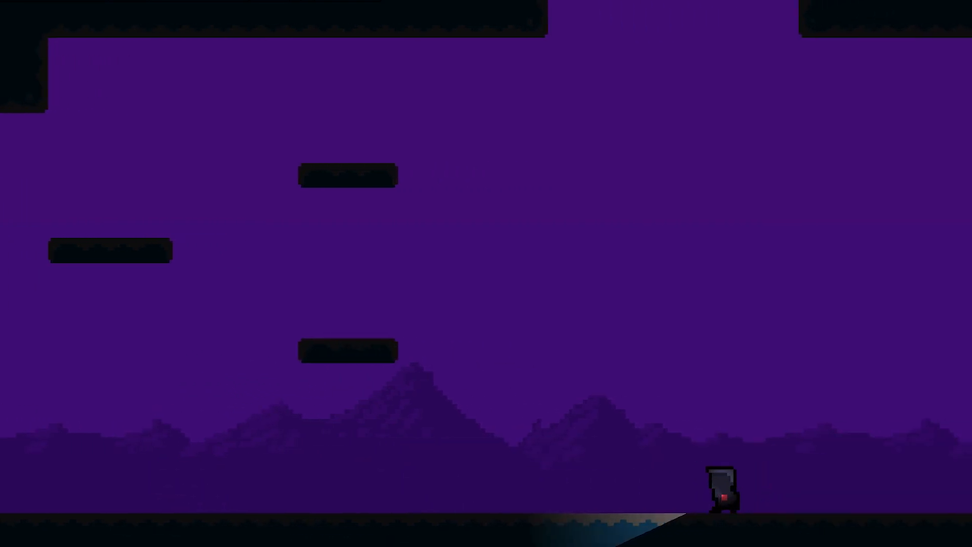
pyautogui.press('Right')
pyautogui.press('space')
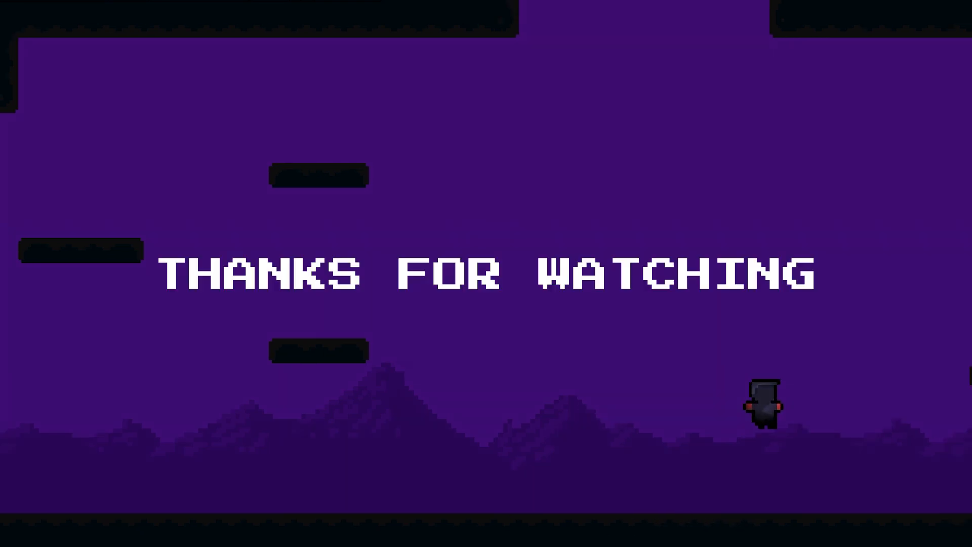